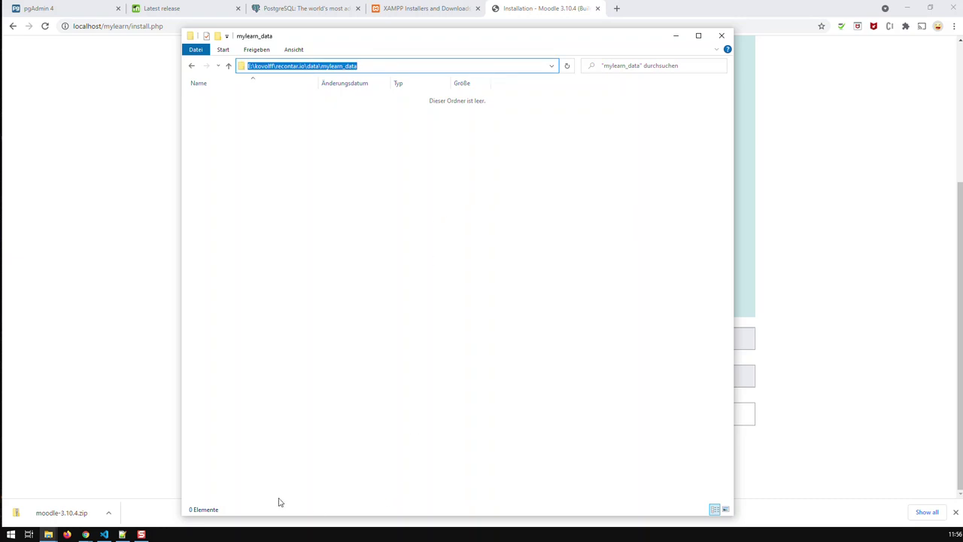
Replace the Data directory value with the copied mylearn_data folder path.
click(535, 10)
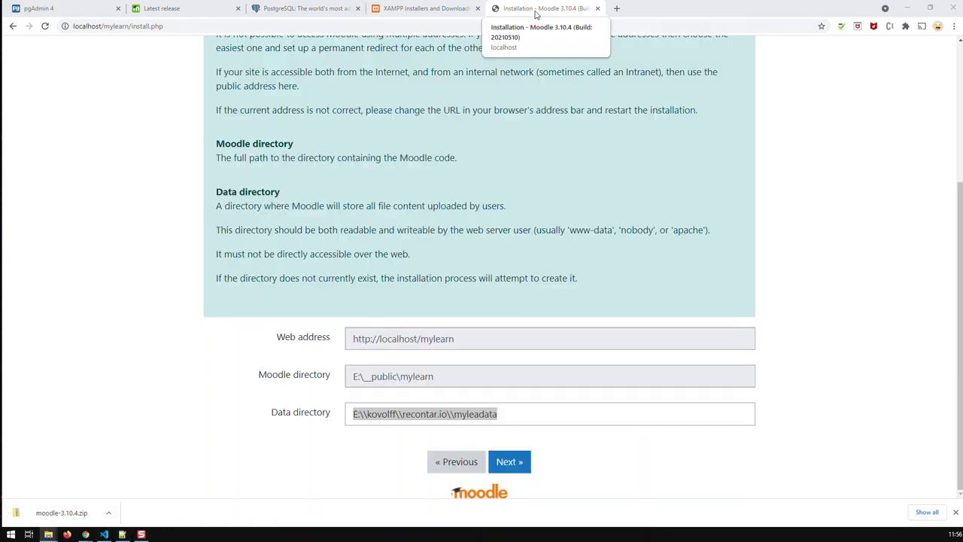
click(512, 415)
key(ctrl+a)
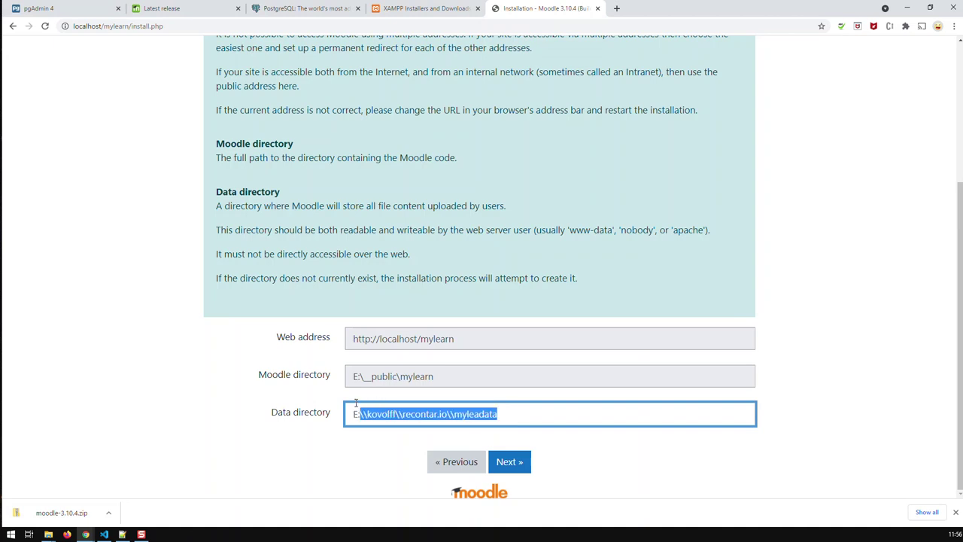
text(E:\kovolff\recontar.io\data\mylearn_data)
Double every backslash in the Data directory path, e.g. recontar.io\\data\\mylearn_data.
key(ctrl+Left)
key(ctrl+Left)
key(ctrl+Left)
key(ctrl+Left)
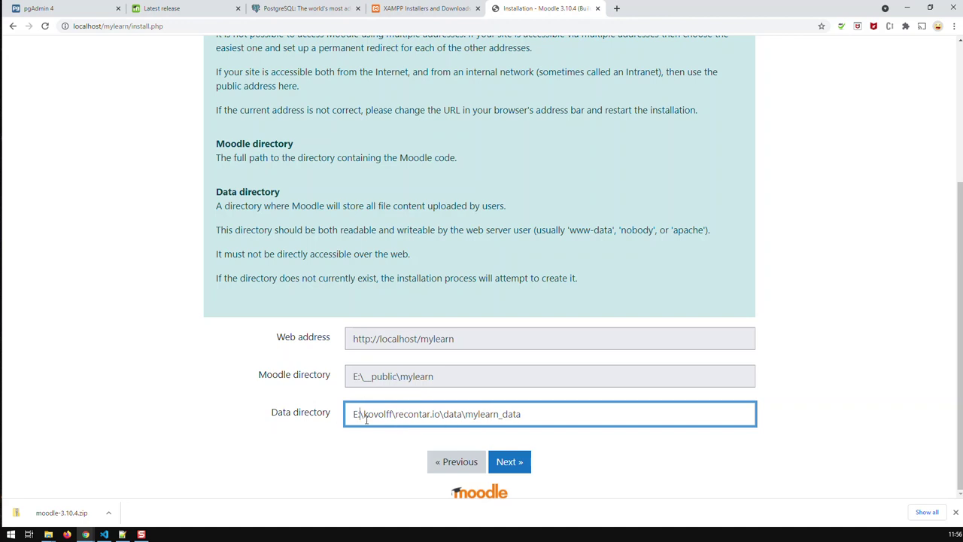
text(\)
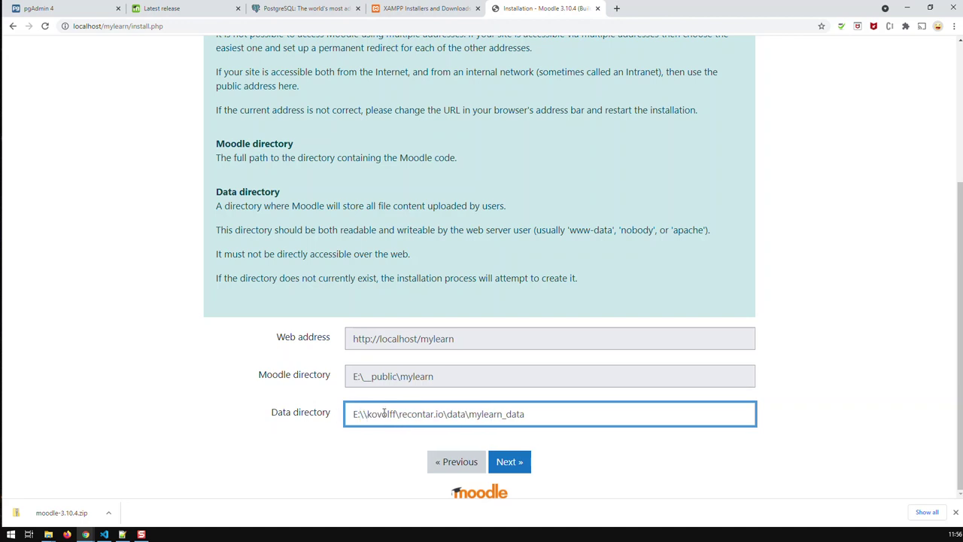
click(400, 414)
text(\)
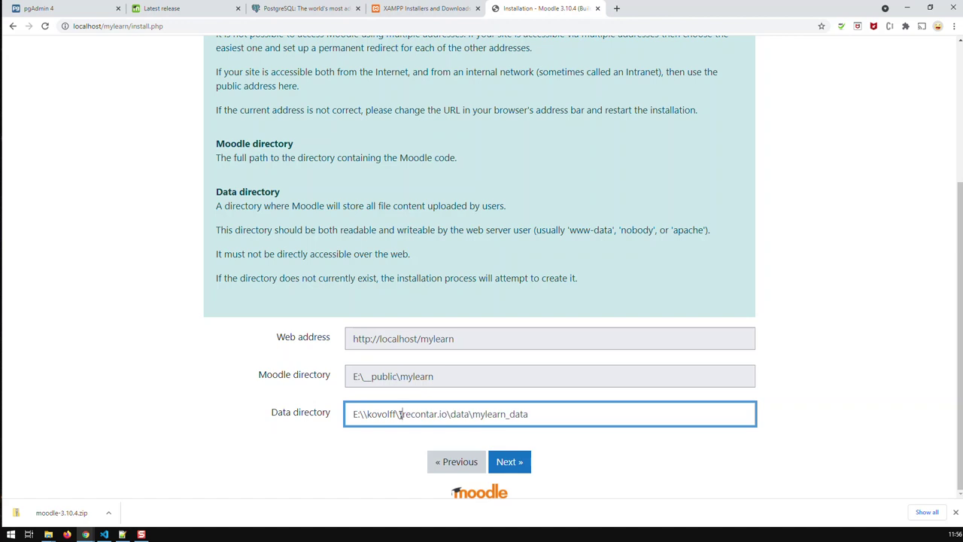
click(452, 414)
text(\)
click(476, 415)
text(\)
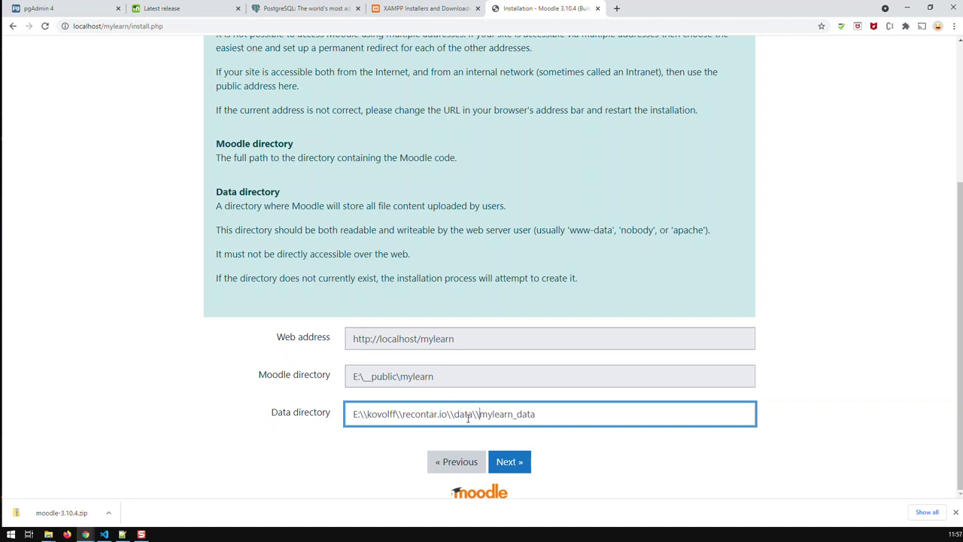
drag(546, 414, 484, 419)
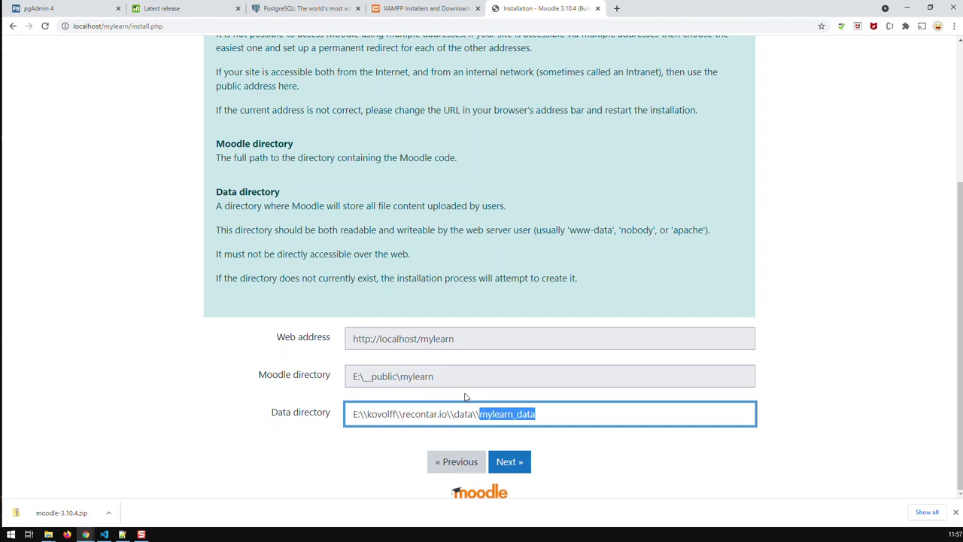
Accept the directory paths and choose the PostgreSQL (native/pgsql) database driver.
click(525, 466)
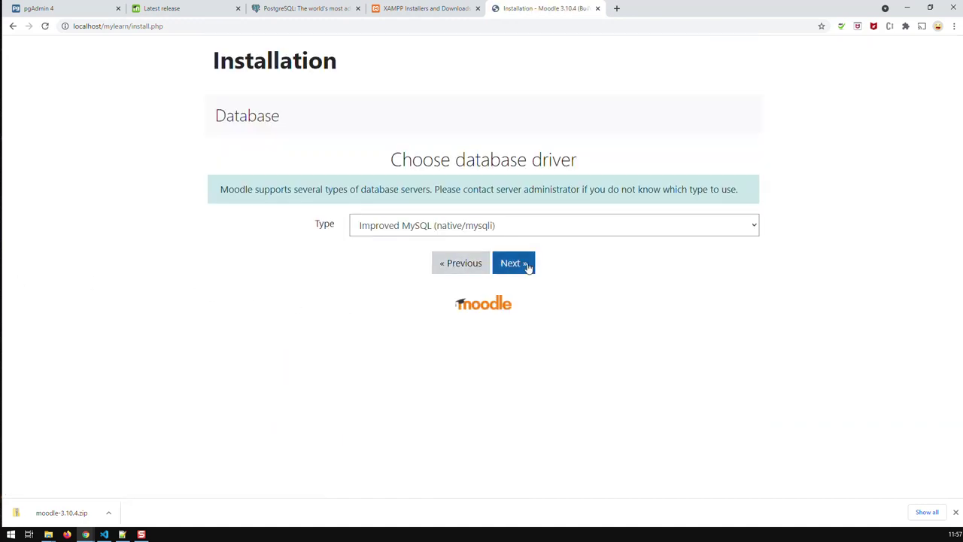
click(575, 230)
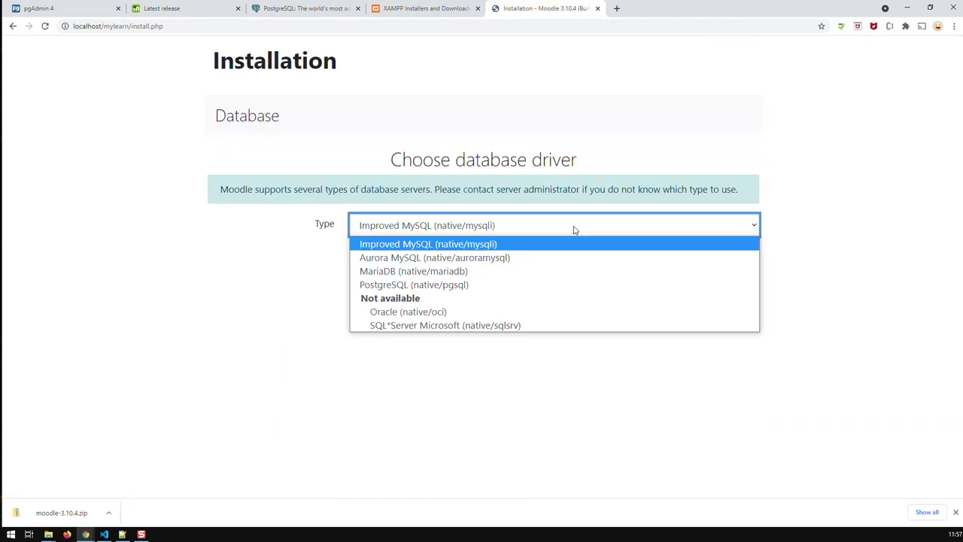
click(501, 284)
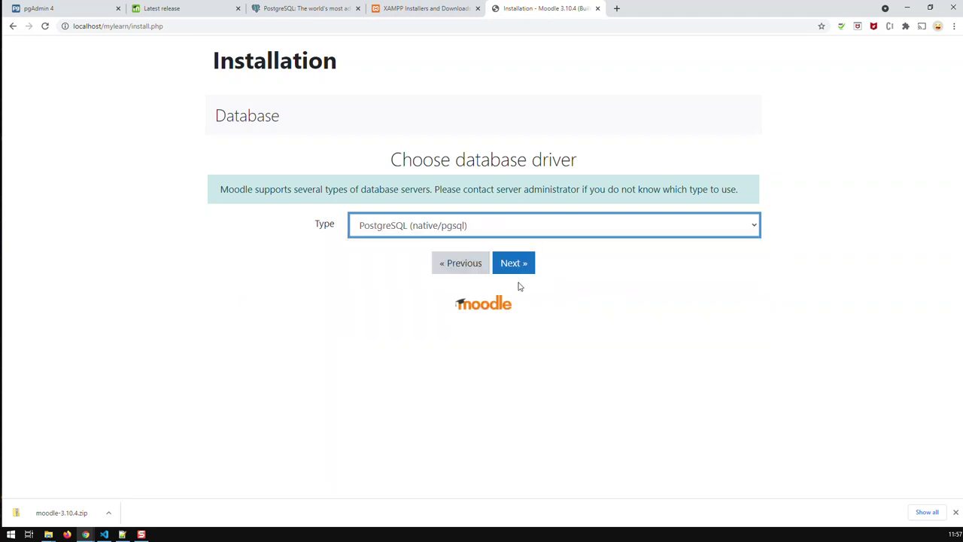
click(522, 266)
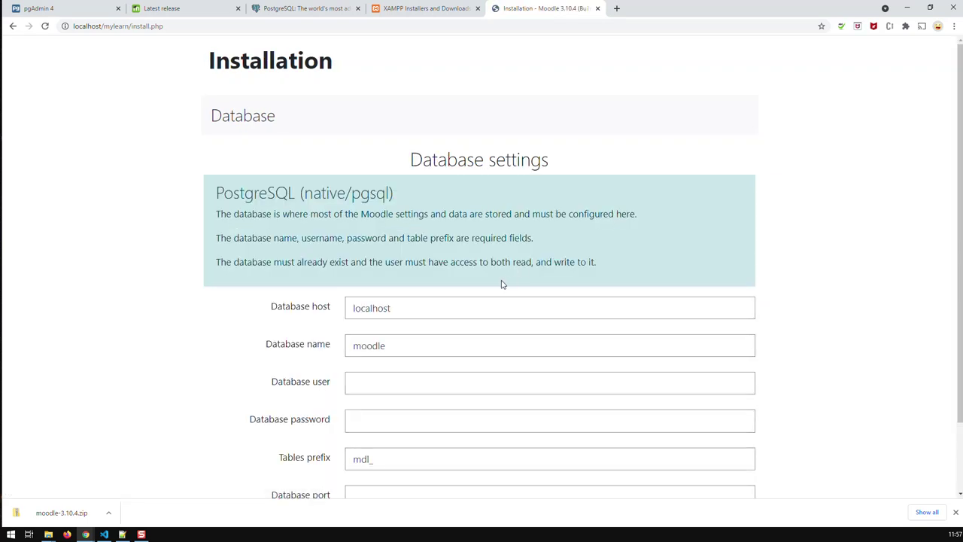
Set the database name to mylearn and the database user to mylearn_user.
double_click(393, 345)
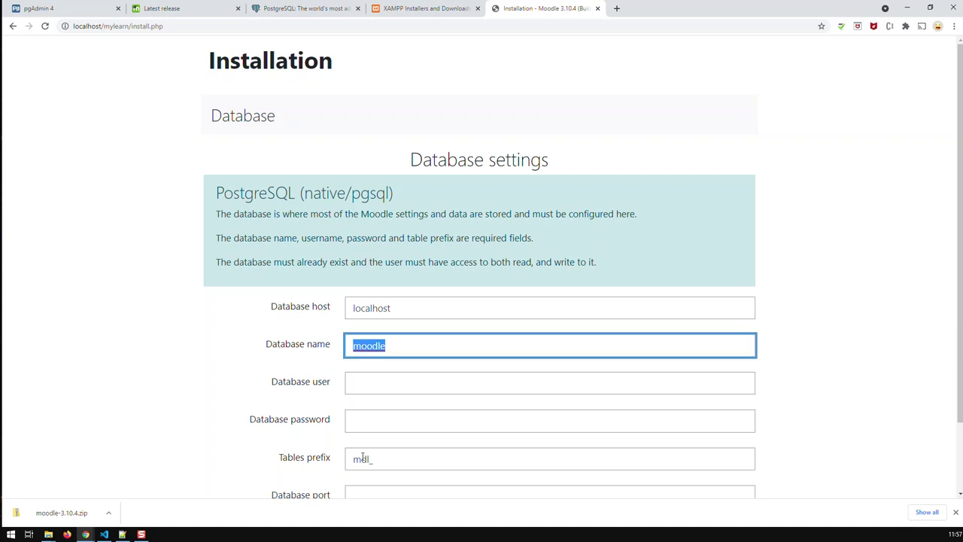
text(mylearn)
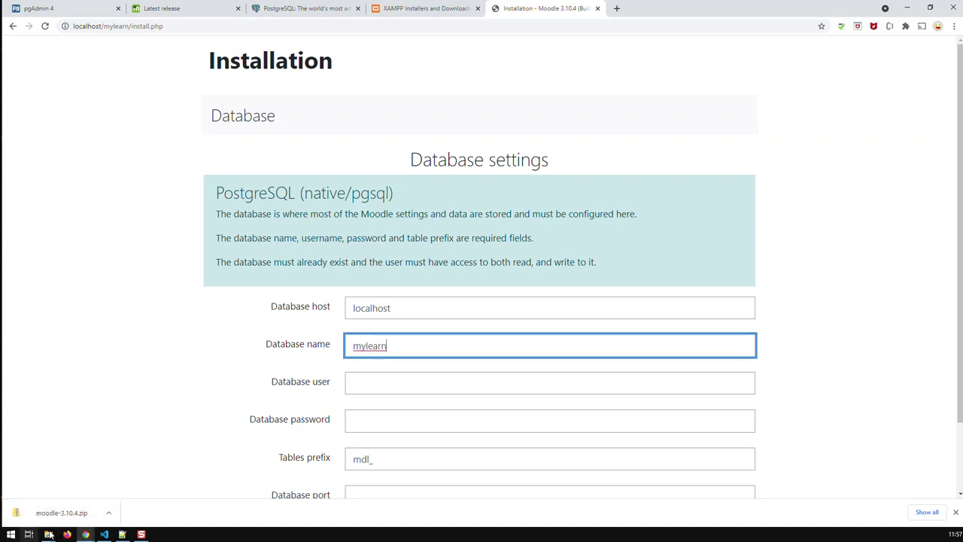
click(423, 392)
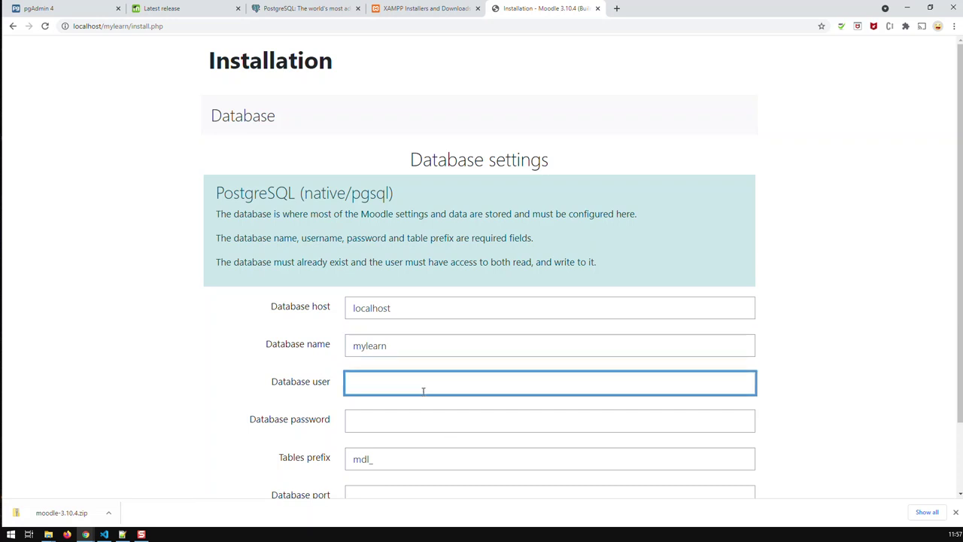
text(mylearn_user)
Enter the database password and change the table prefix from mdl_ to myl_.
click(398, 426)
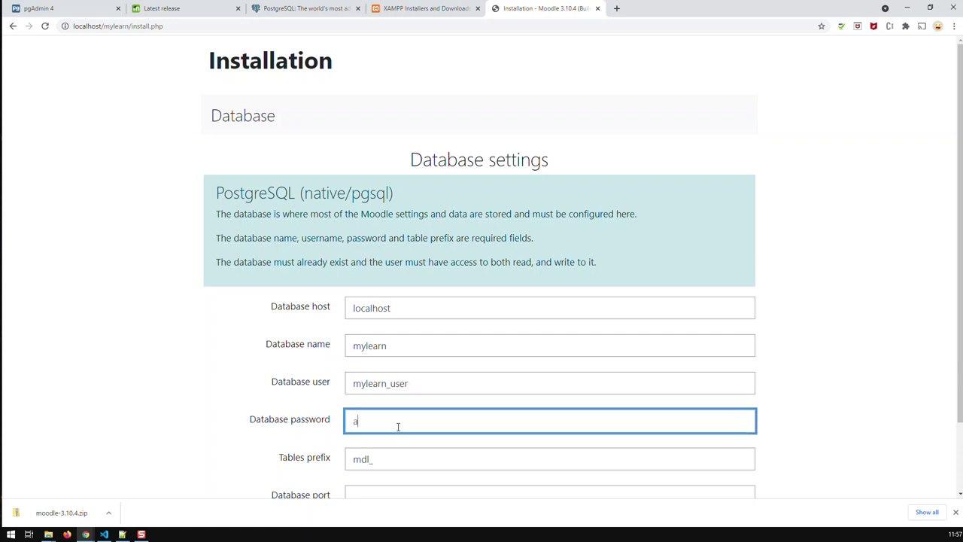
click(397, 459)
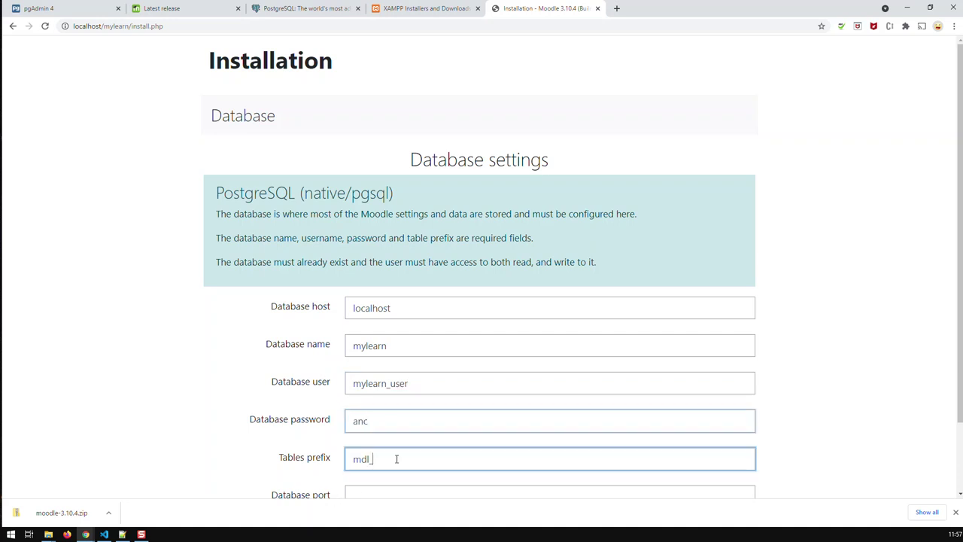
scroll(396, 460, down, 1)
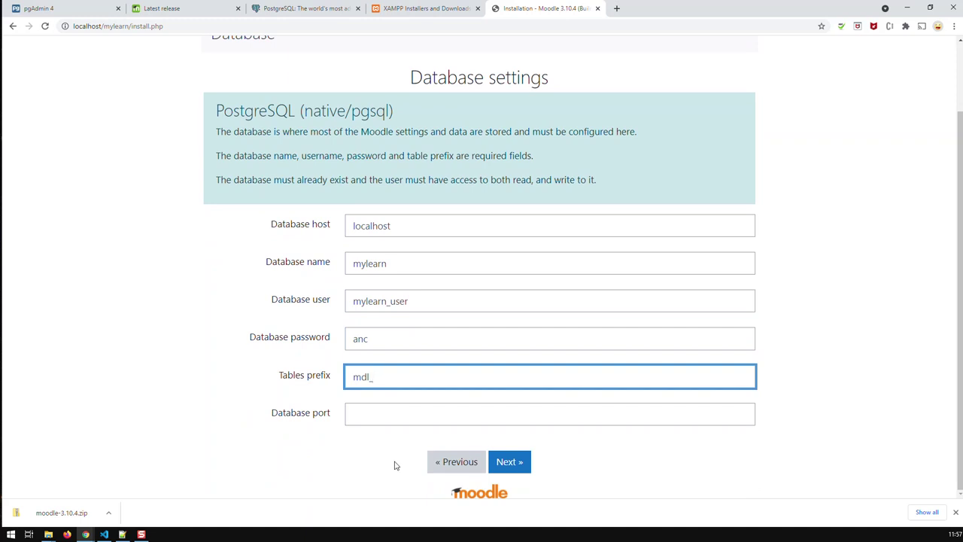
double_click(392, 339)
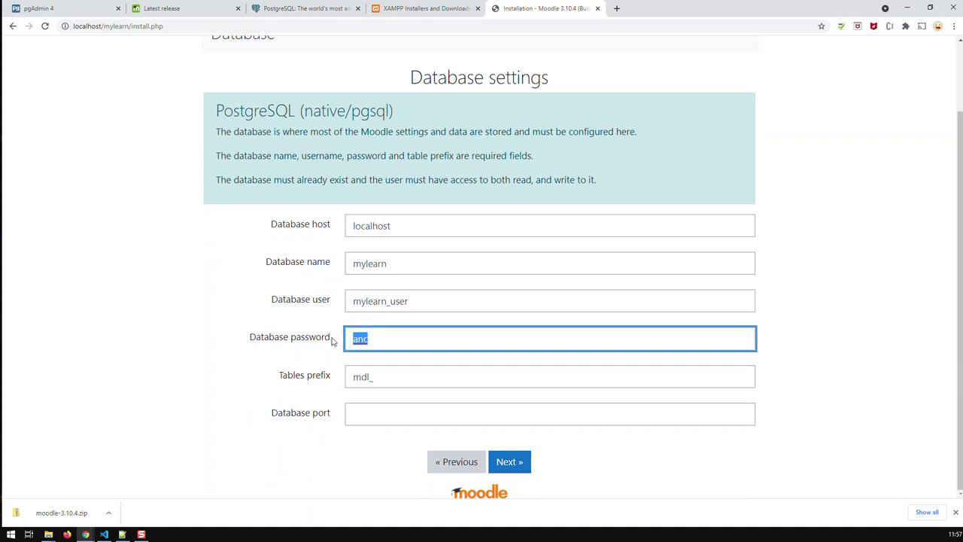
click(379, 377)
drag(378, 376, 340, 383)
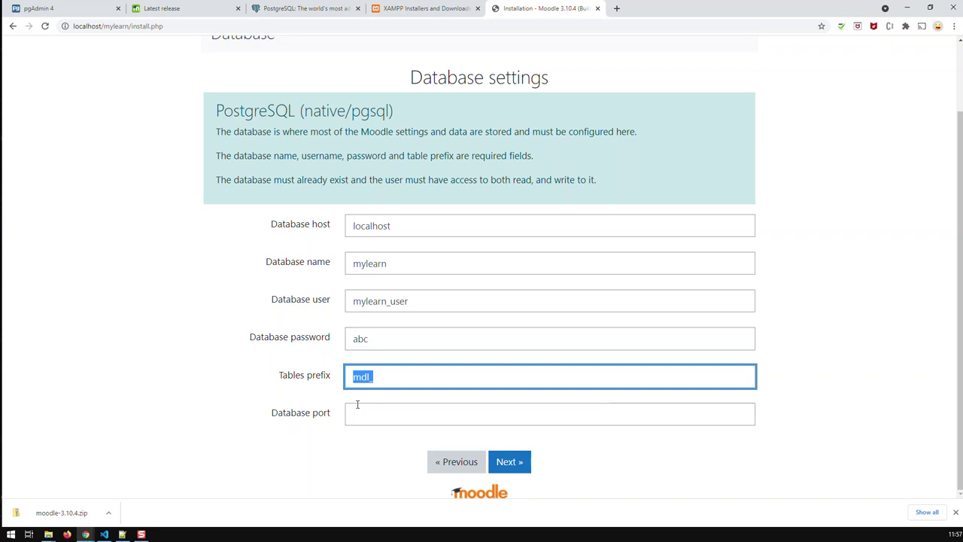
text(myl_)
click(355, 413)
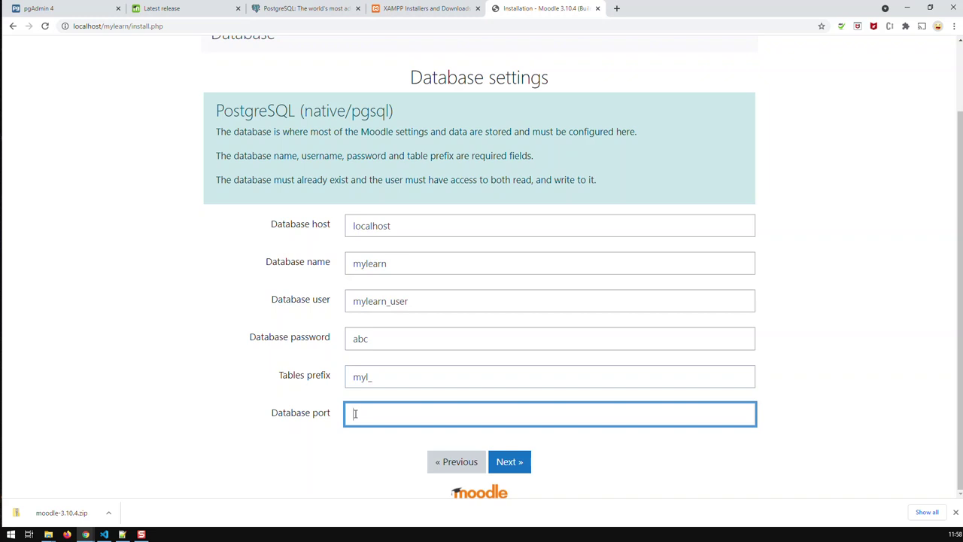
Copy port 5433 from the PostgreSQL 12 server's connection properties in pgAdmin 4.
click(83, 9)
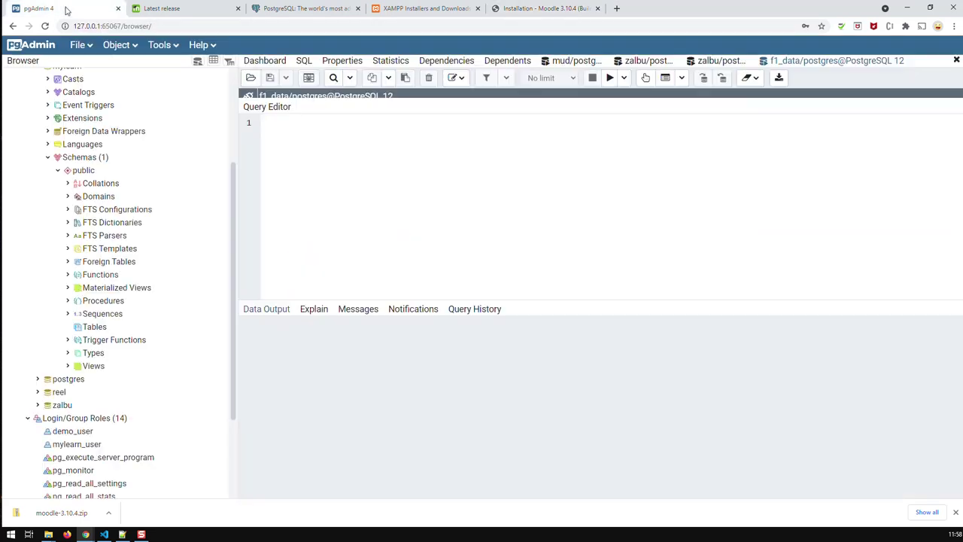
scroll(90, 198, up, 4)
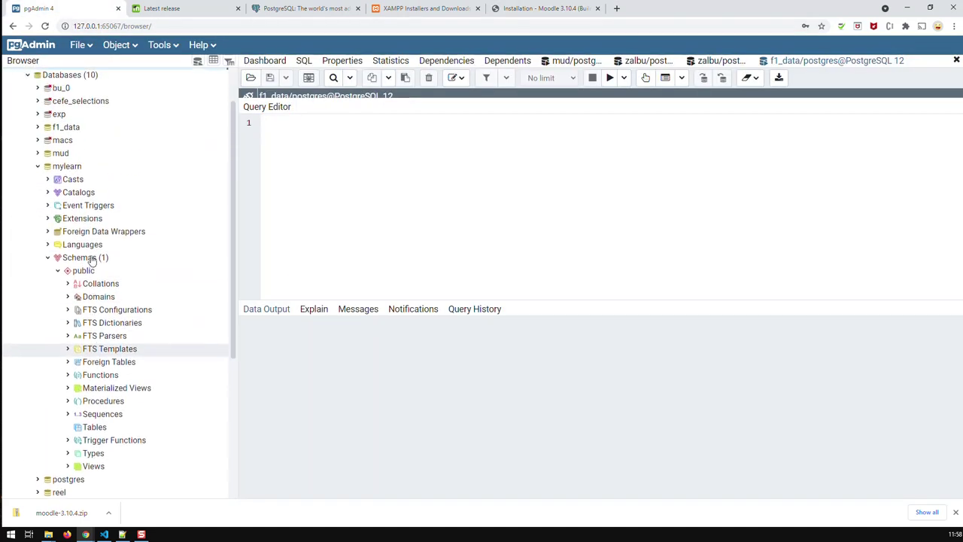
scroll(90, 197, up, 1)
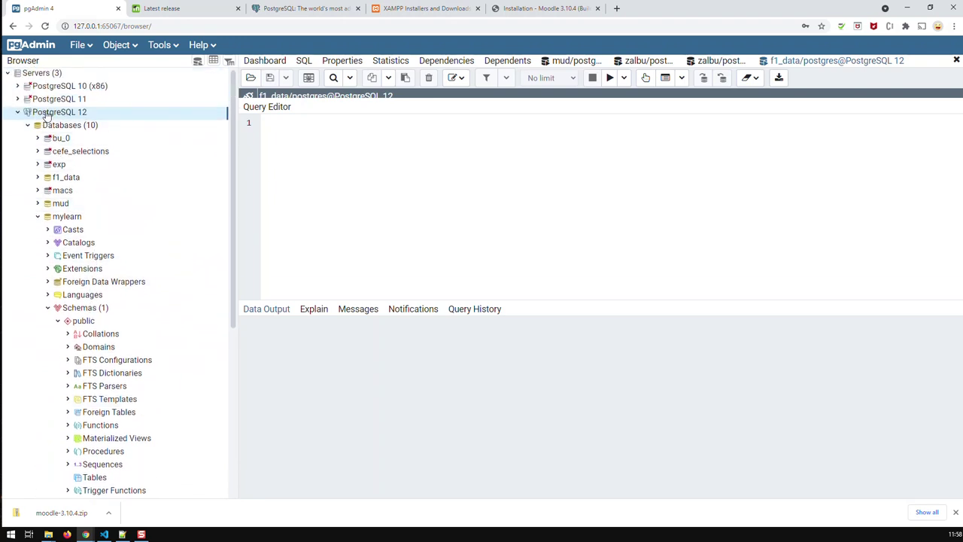
right_click(53, 113)
mouse_move(70, 131)
click(84, 280)
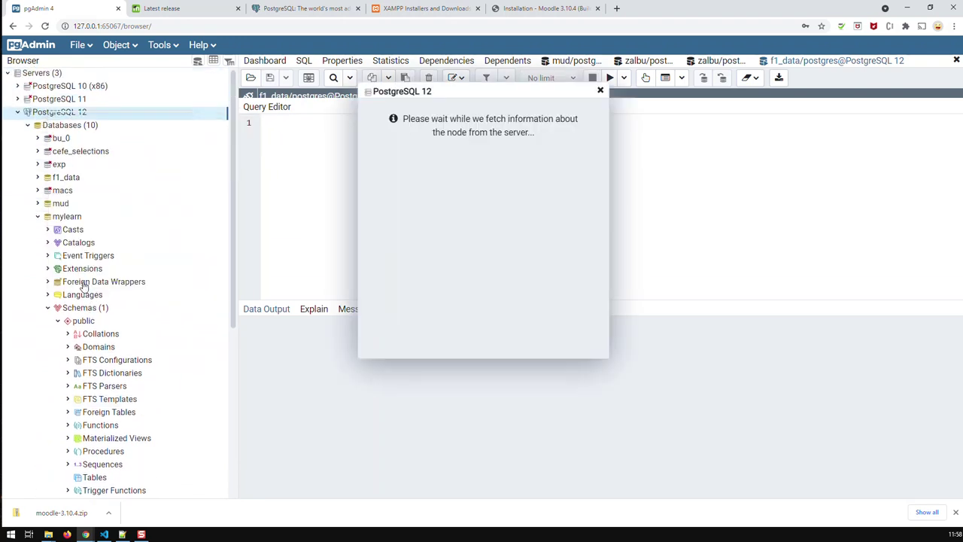
click(407, 111)
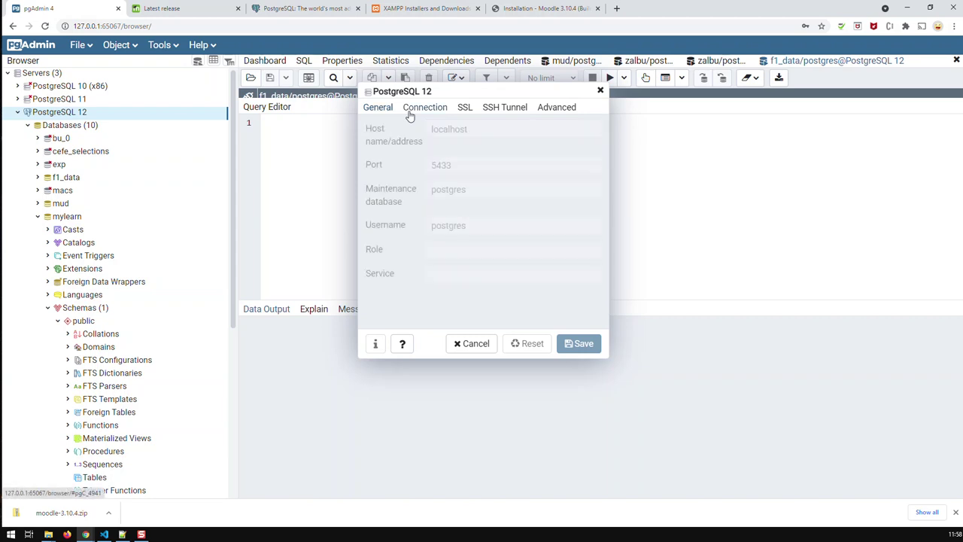
drag(457, 162, 428, 167)
key(ctrl+c)
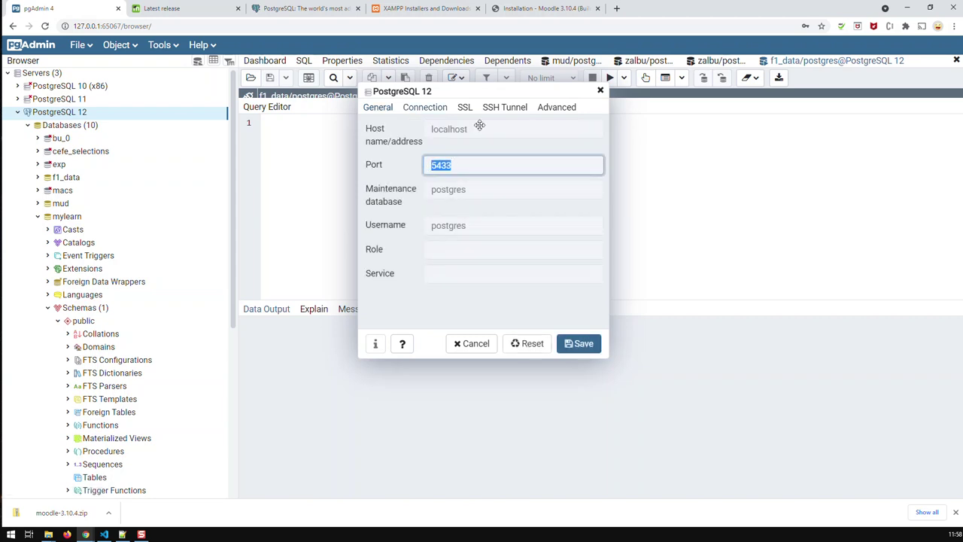
click(542, 9)
click(414, 420)
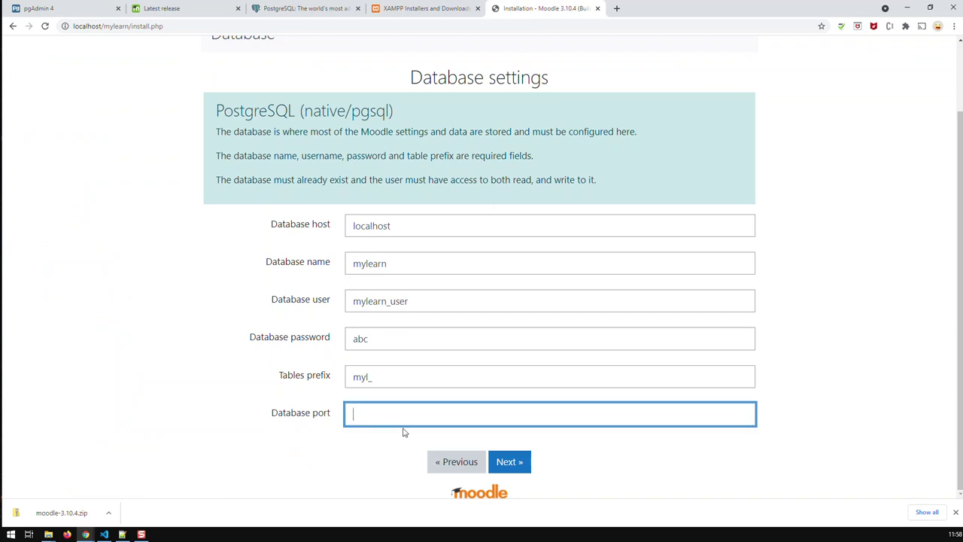
Paste 5433 into the Moodle Database port field, then return to pgAdmin to compare.
key(ctrl+v)
click(416, 226)
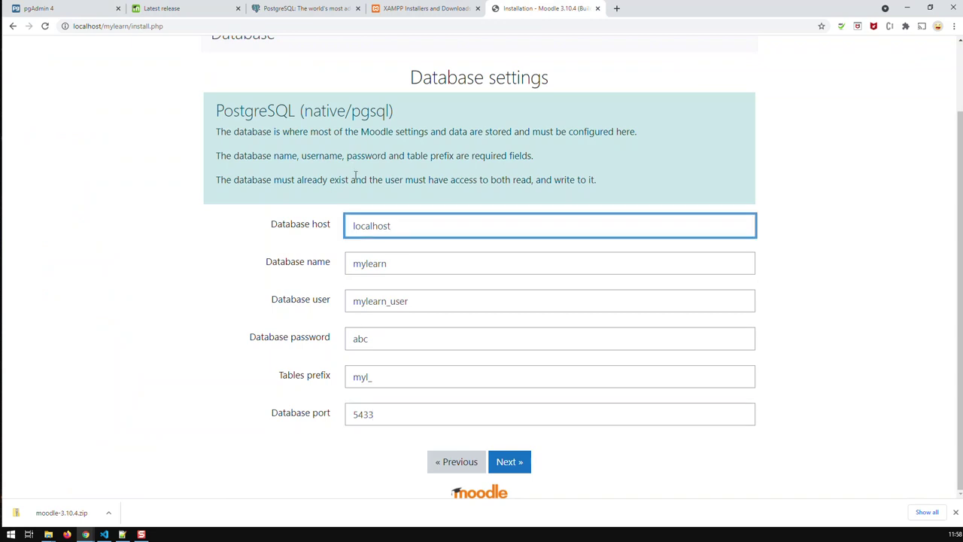
click(50, 8)
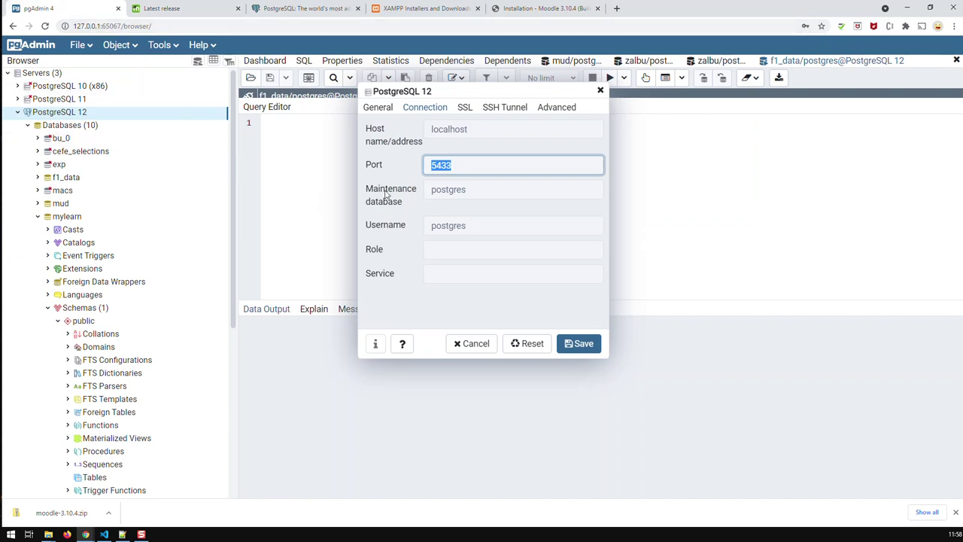
Close the PostgreSQL 12 server properties dialog without saving.
click(529, 10)
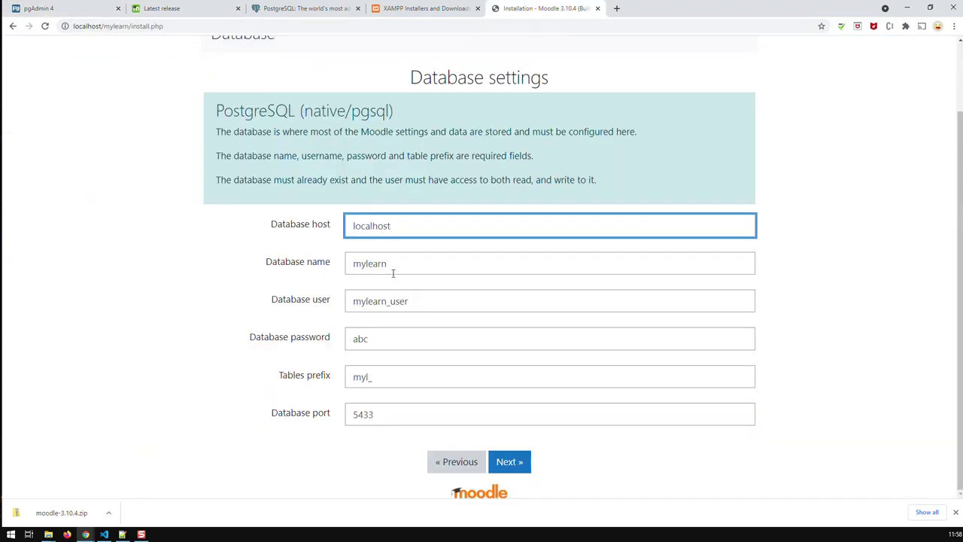
click(58, 8)
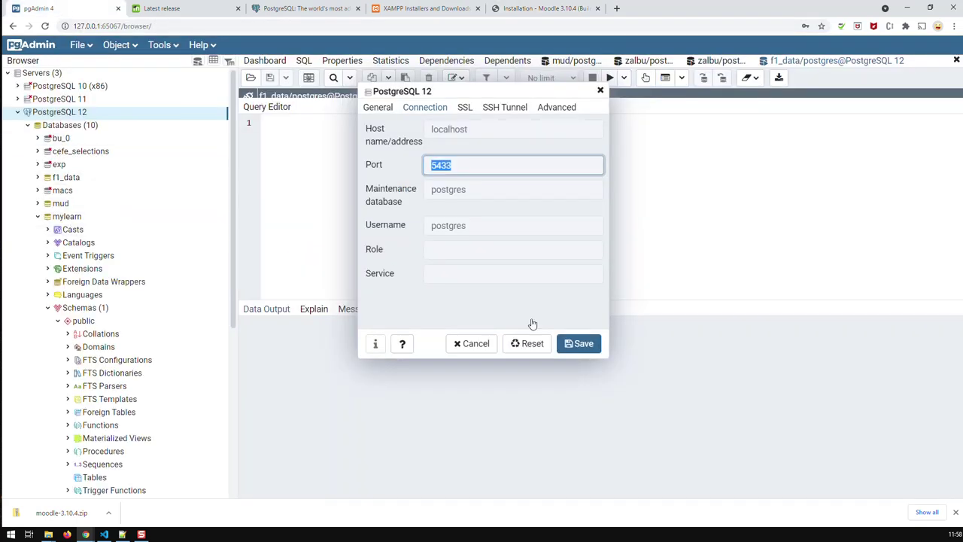
click(599, 91)
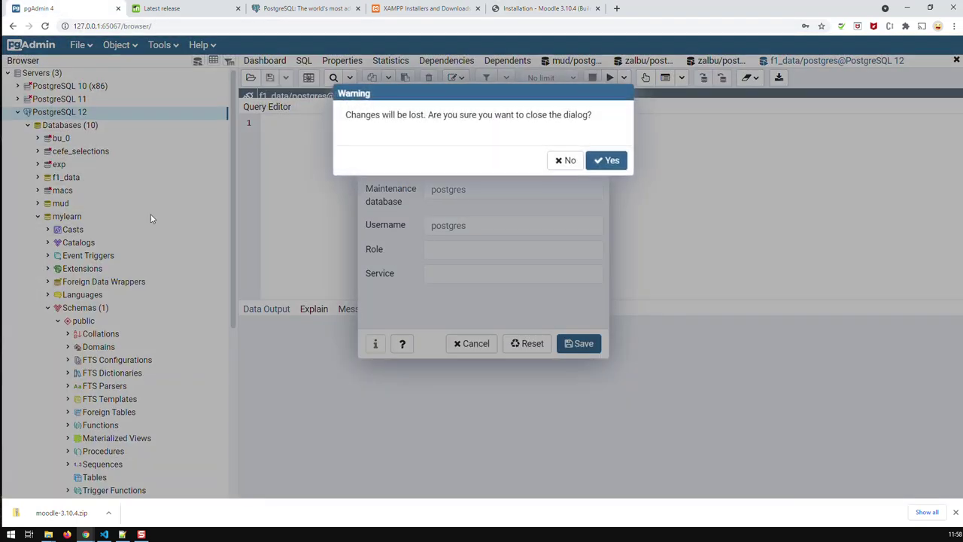
click(566, 160)
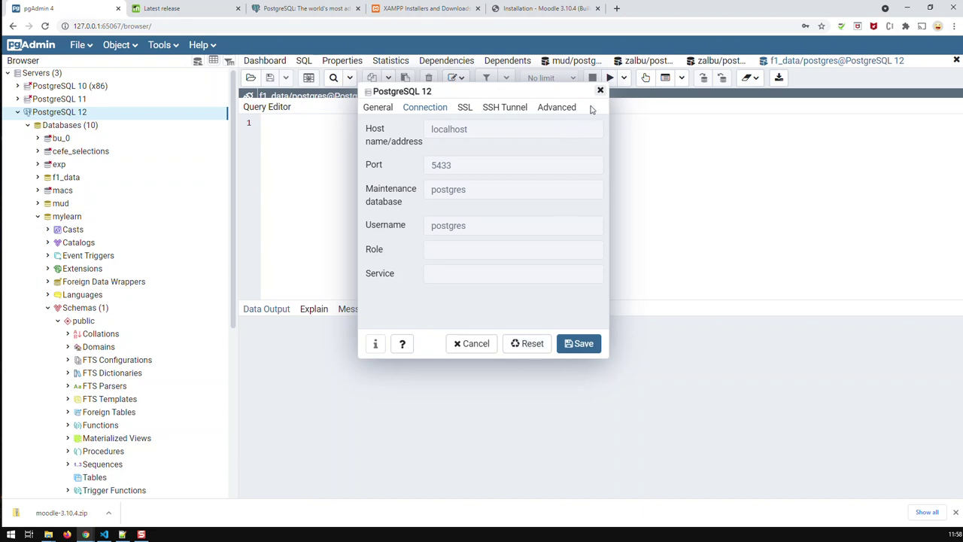
click(483, 343)
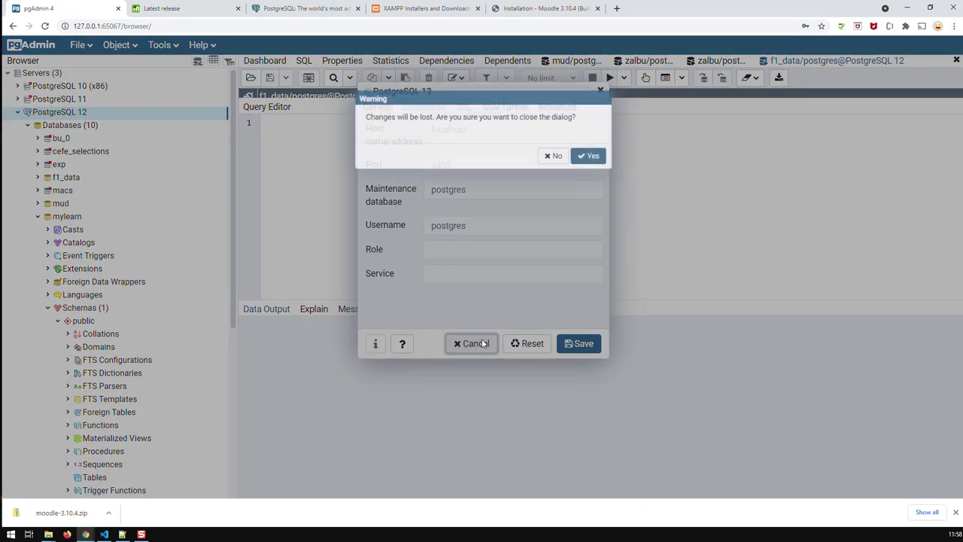
click(603, 160)
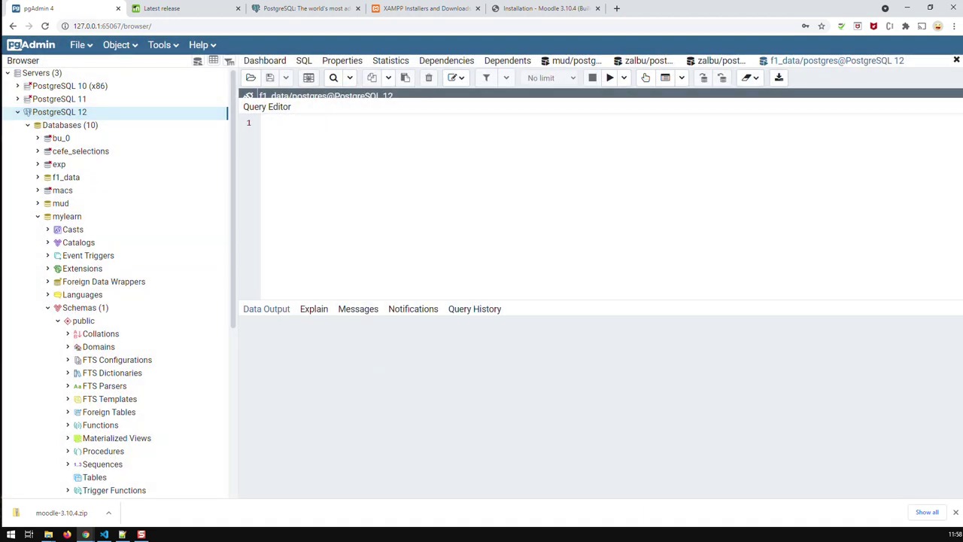
Check that the mylearn database is owned by mylearn_user, then close its properties.
right_click(67, 217)
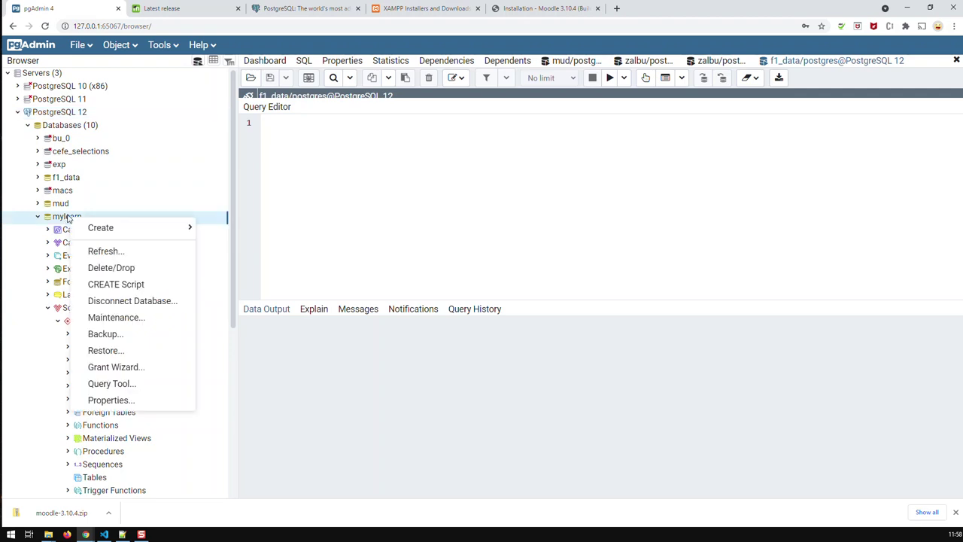
click(102, 399)
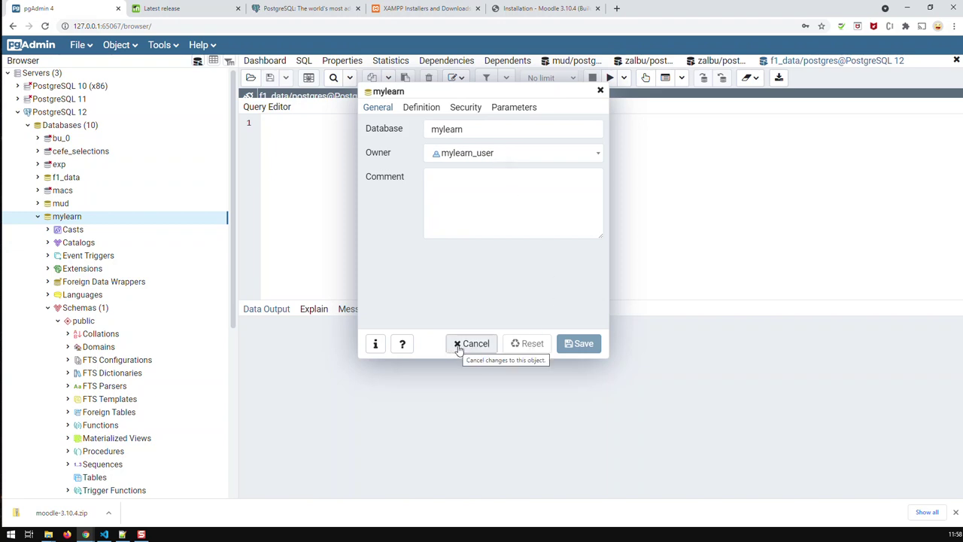
click(458, 346)
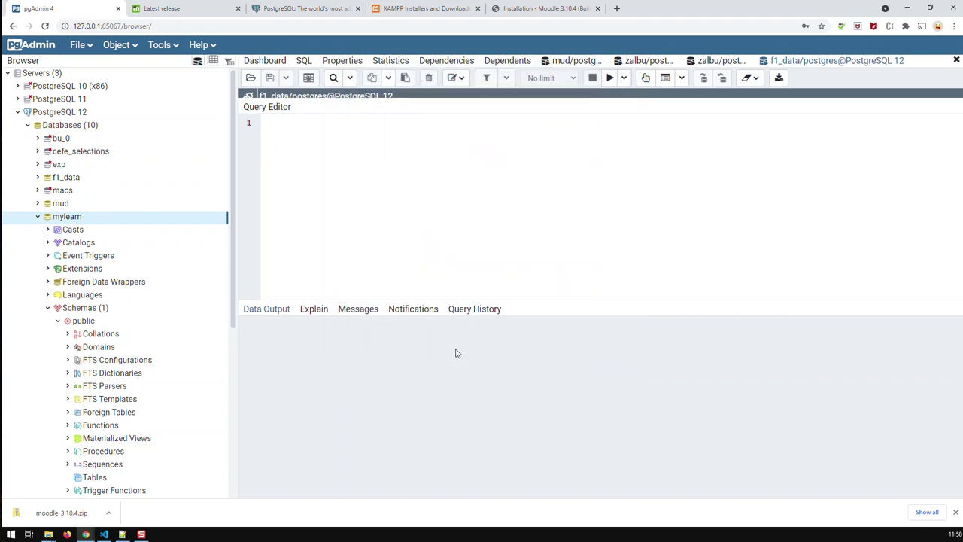
Submit the Moodle database settings and accept the licence conditions.
click(532, 10)
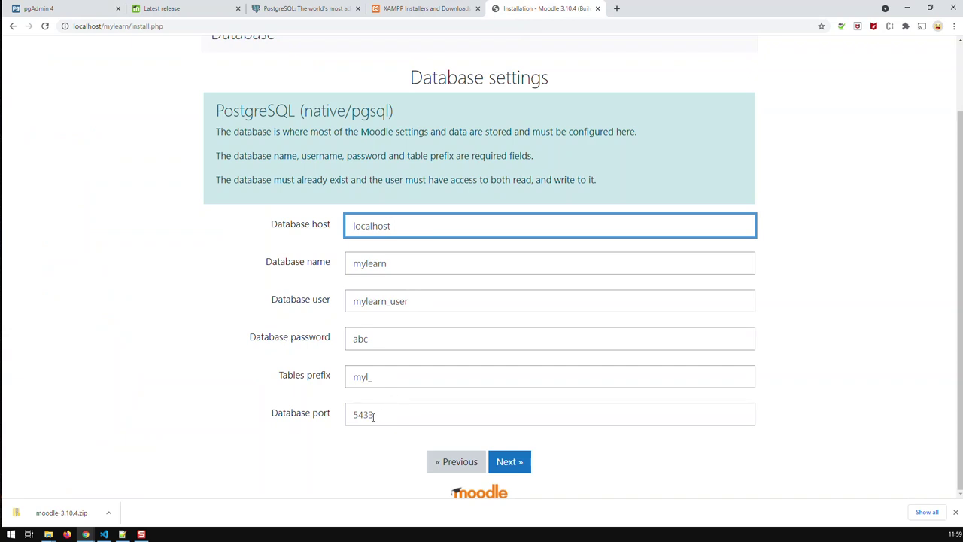
click(511, 466)
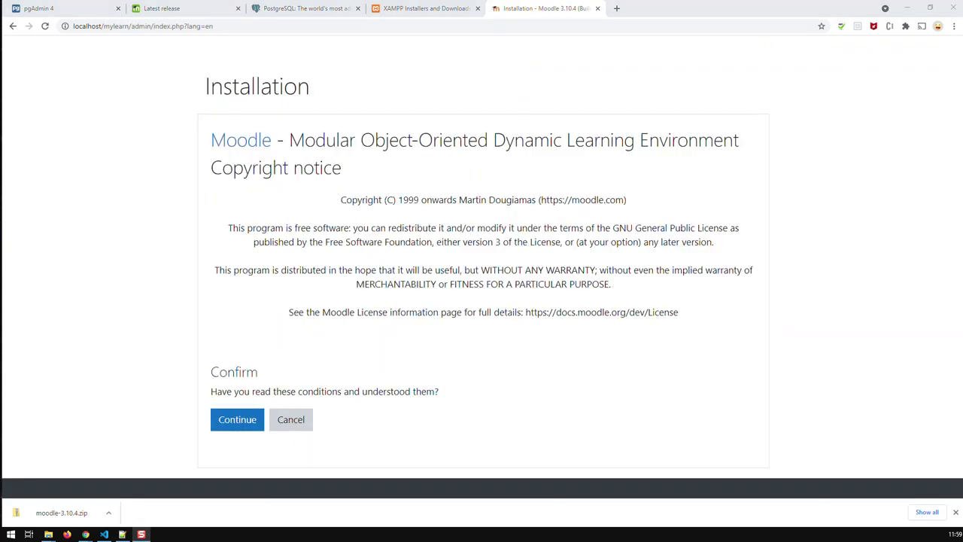
click(235, 423)
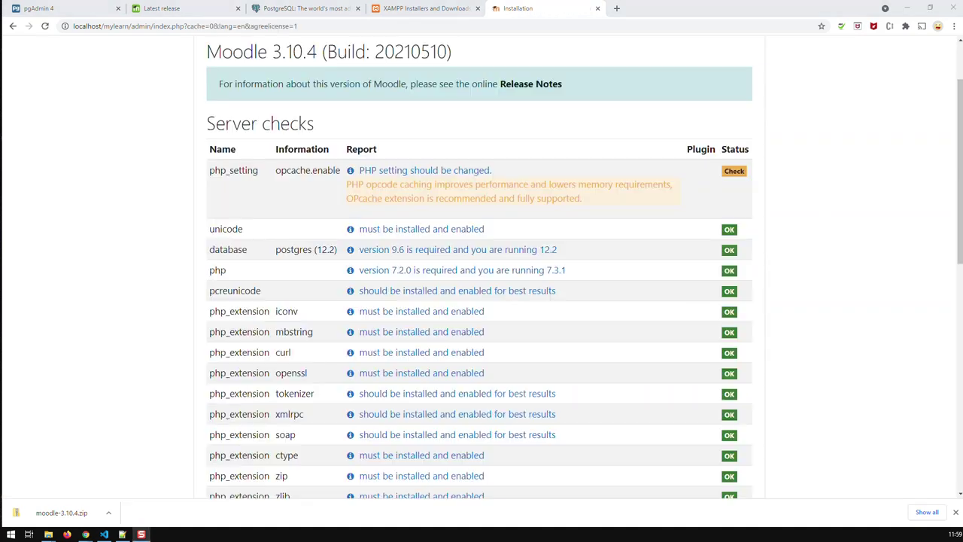
scroll(844, 203, up, 2)
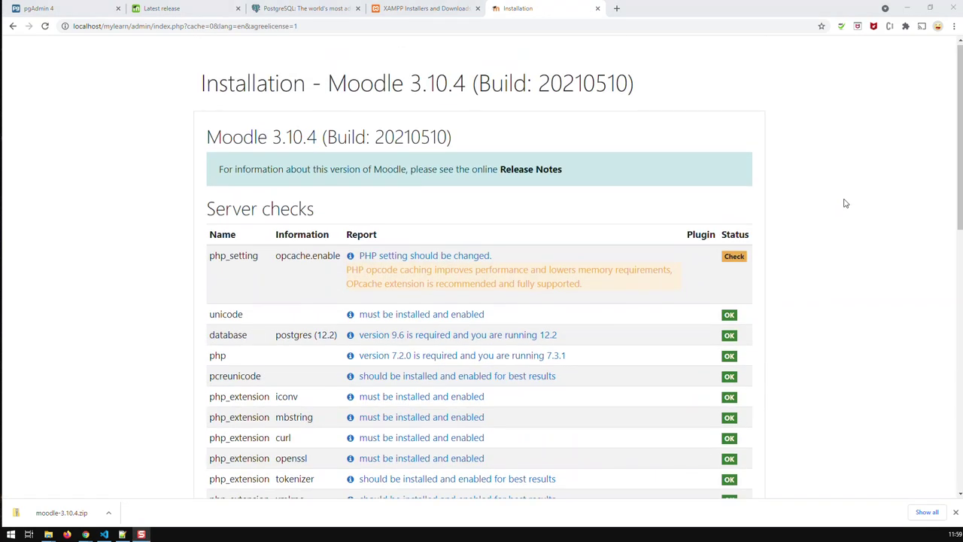
scroll(845, 204, down, 2)
scroll(847, 204, down, 2)
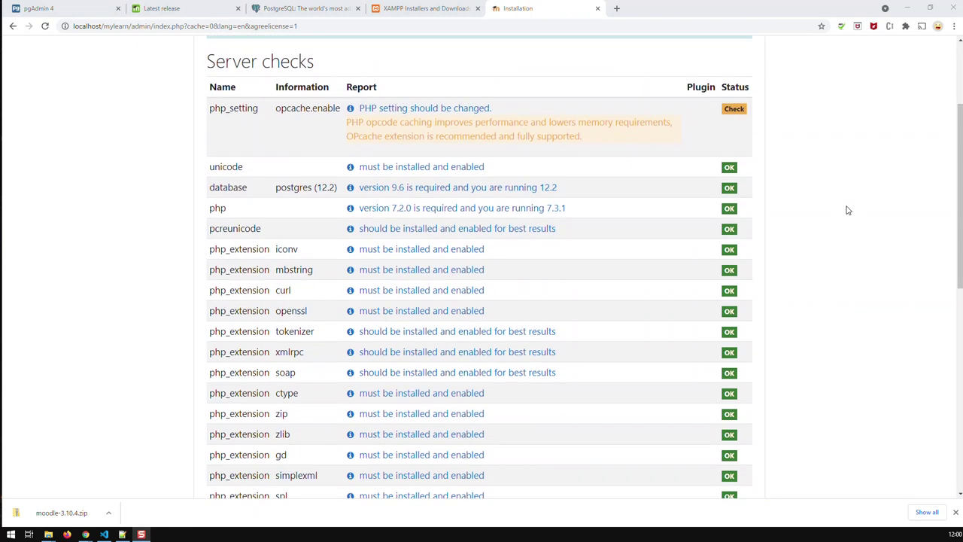
scroll(846, 218, up, 3)
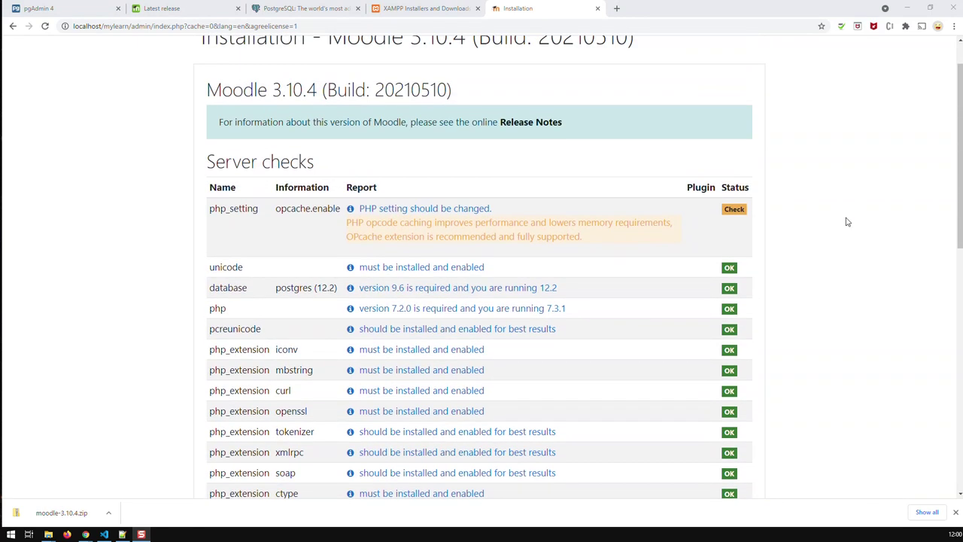
scroll(846, 222, down, 4)
scroll(846, 222, up, 5)
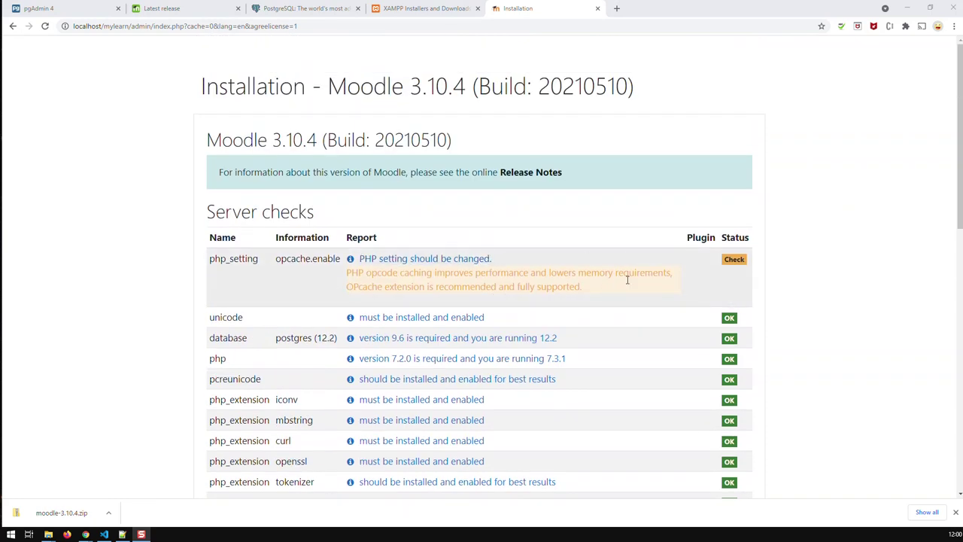
scroll(691, 282, down, 3)
scroll(685, 294, down, 8)
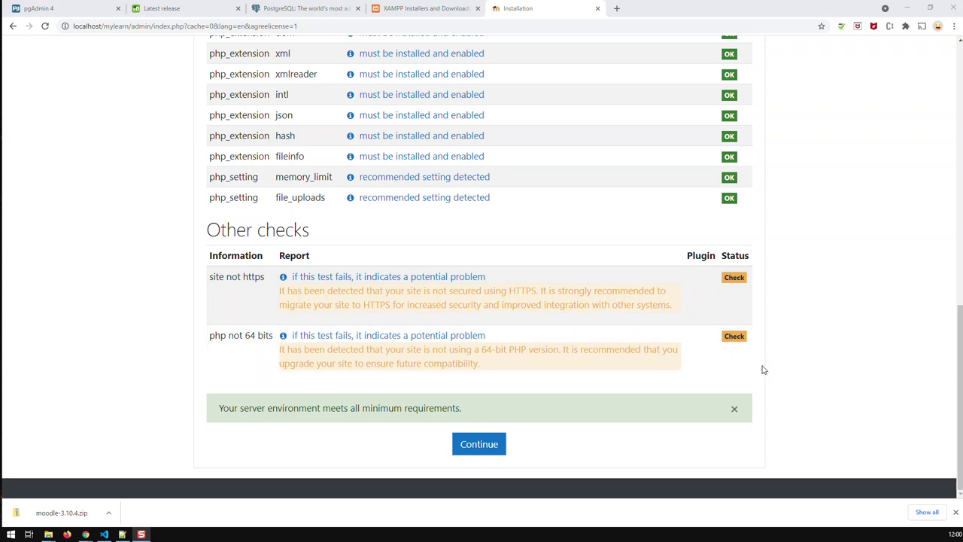
scroll(783, 369, up, 10)
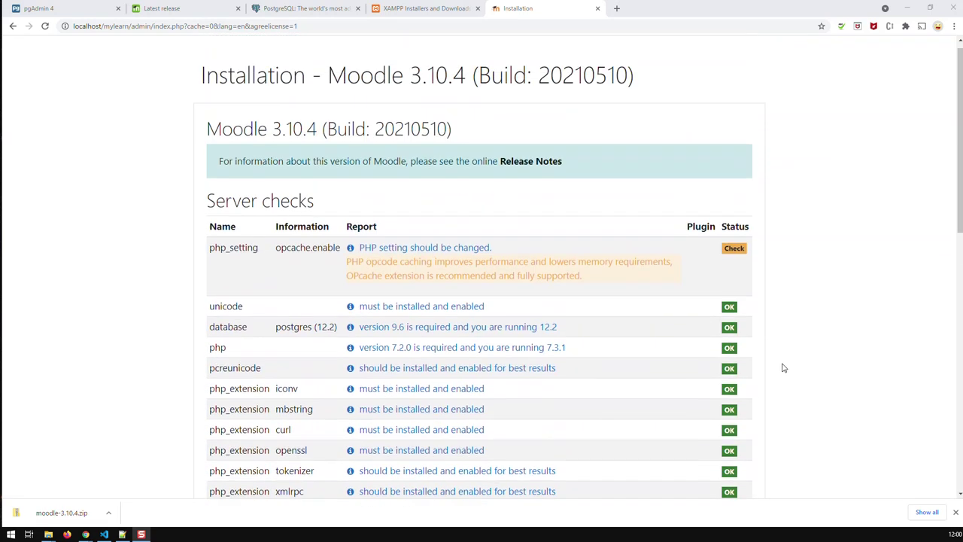
scroll(783, 368, down, 2)
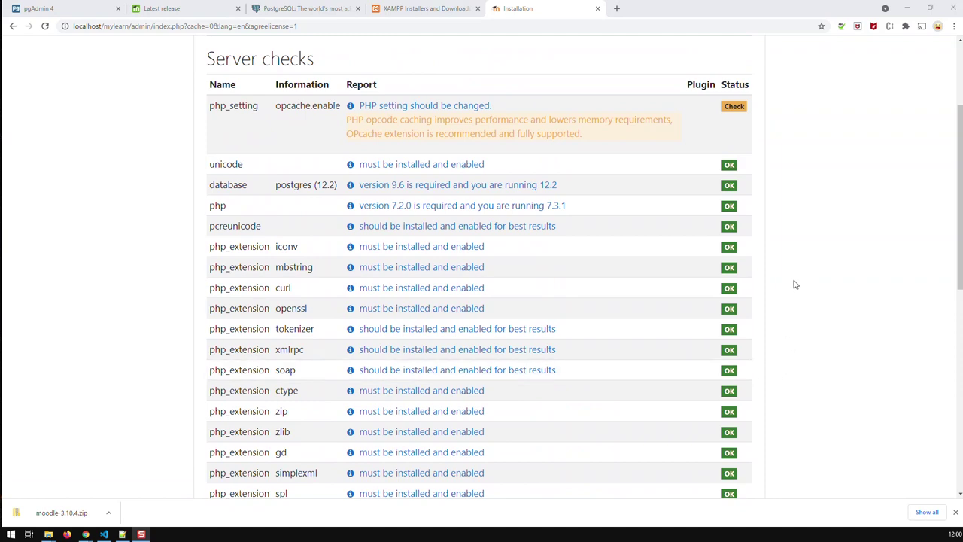
scroll(795, 283, up, 1)
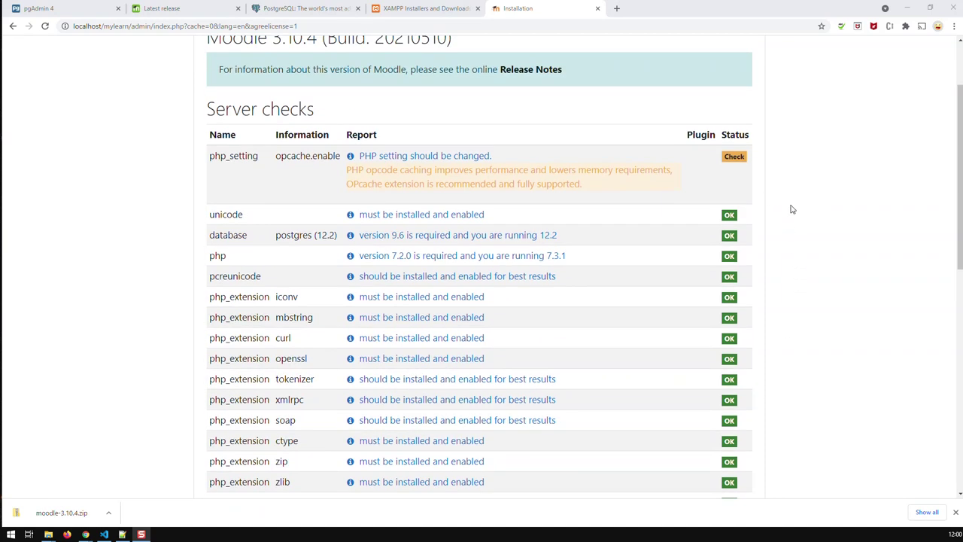
scroll(792, 218, down, 5)
scroll(801, 264, down, 2)
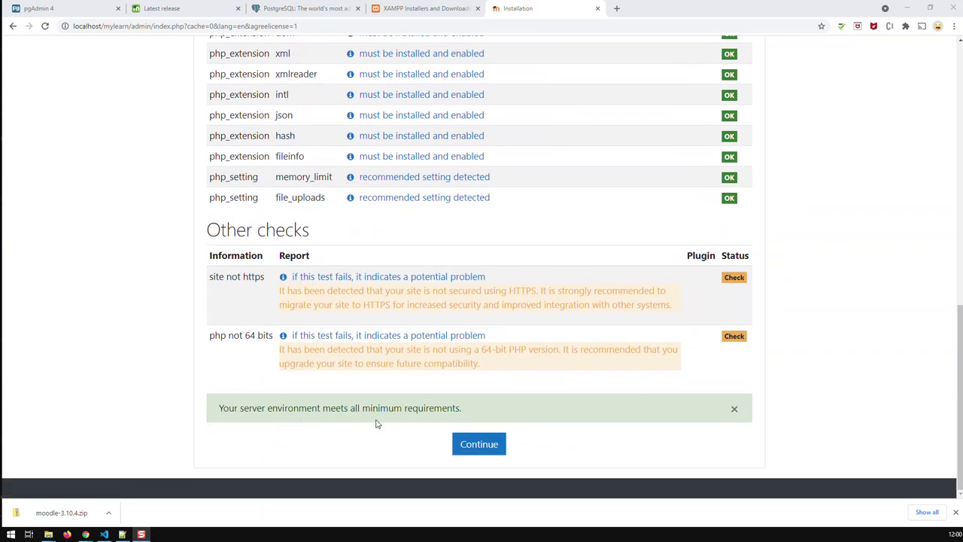
click(487, 449)
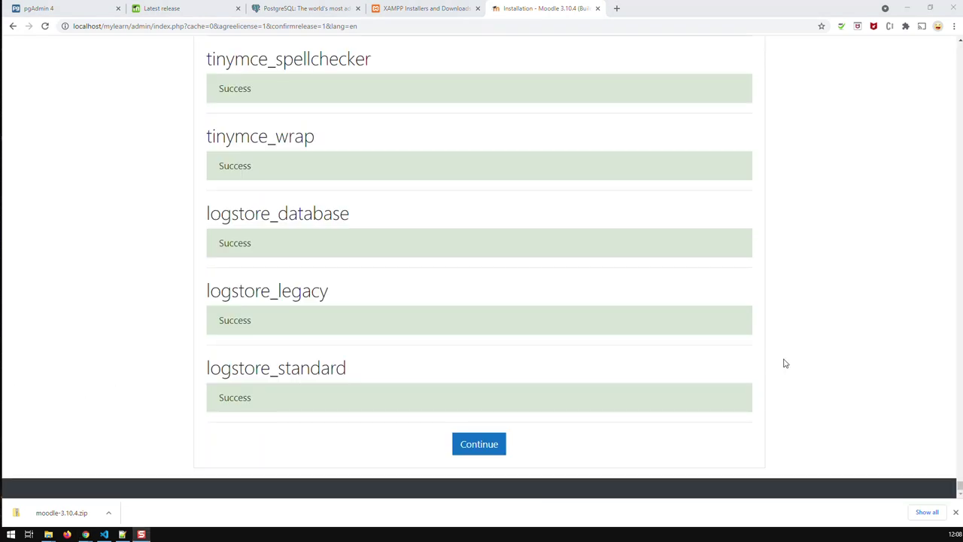
Scroll through the plugin installation results to logstore_standard at the bottom.
scroll(785, 364, up, 3)
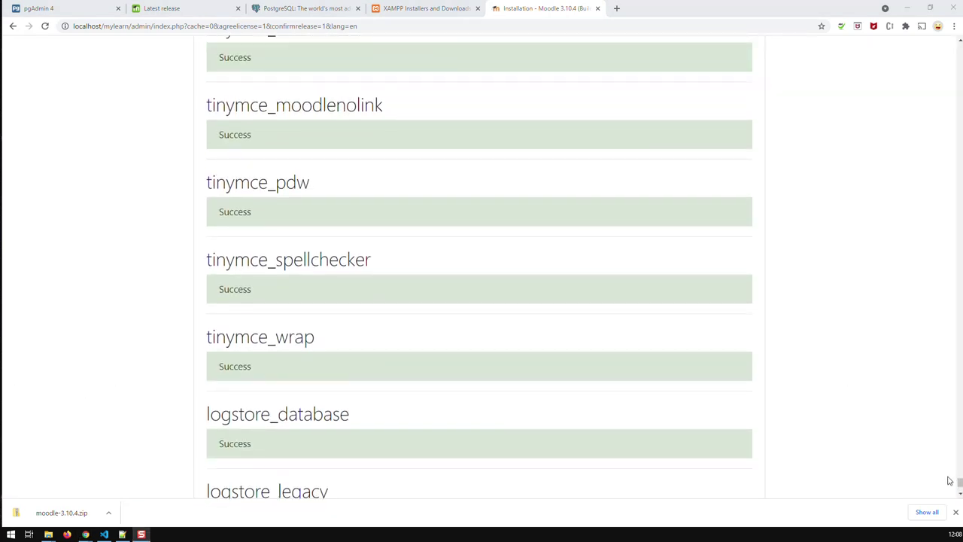
drag(959, 483, 959, 46)
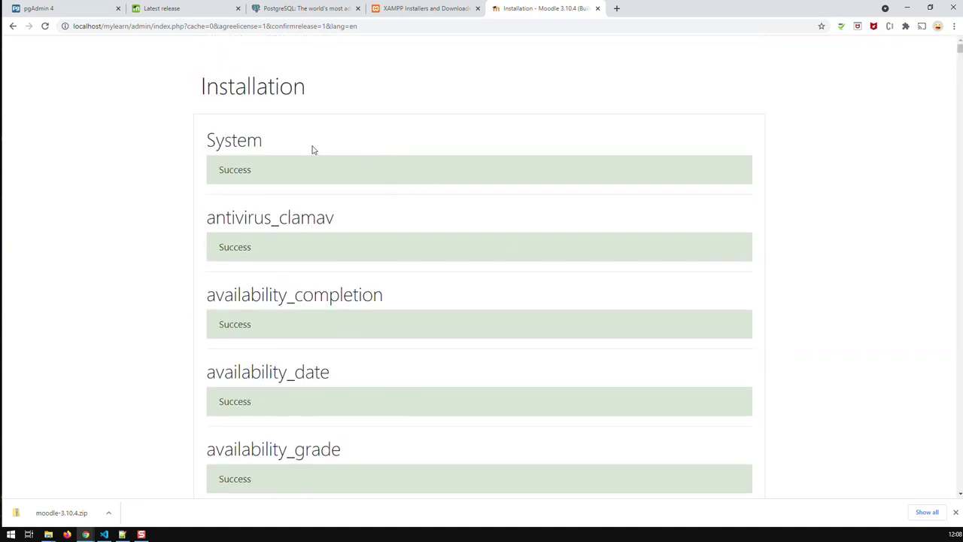
scroll(312, 354, down, 3)
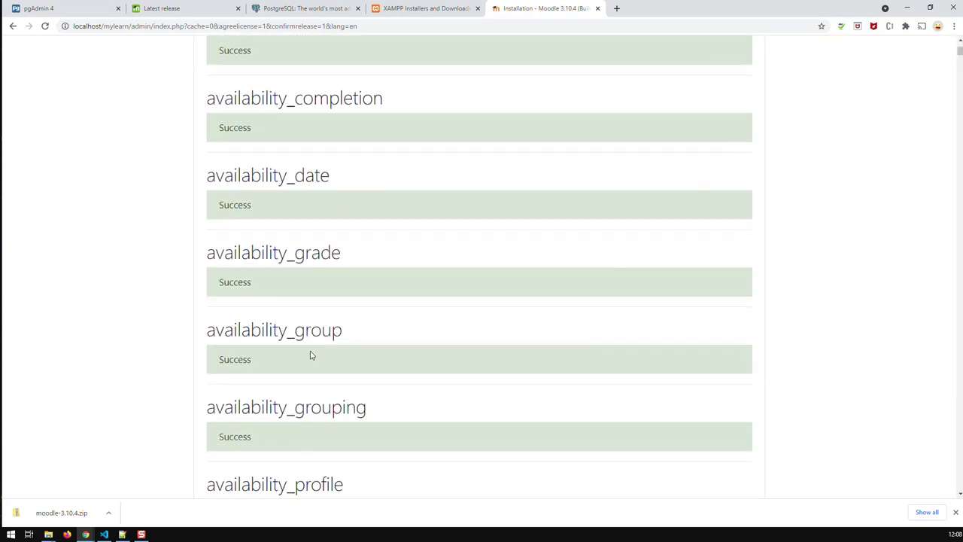
scroll(312, 355, down, 20)
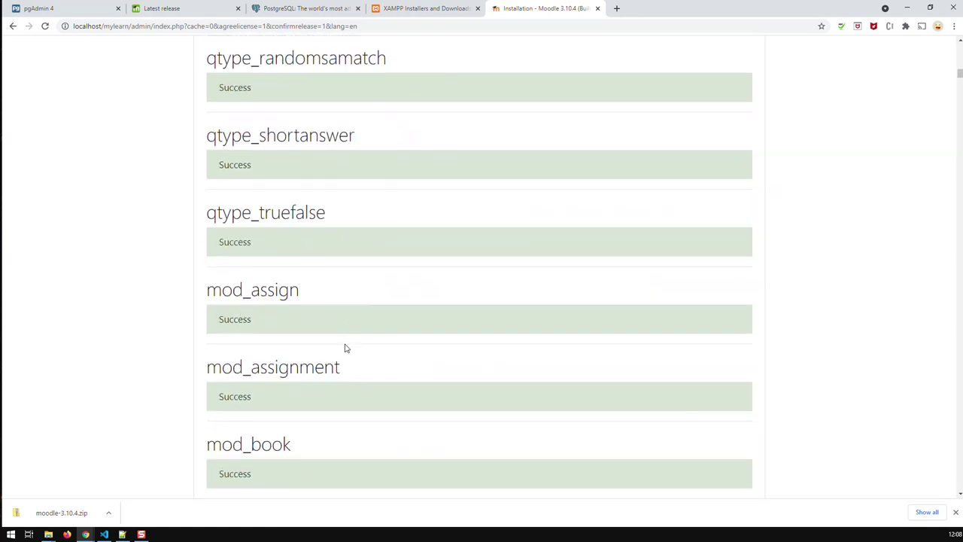
scroll(347, 350, down, 18)
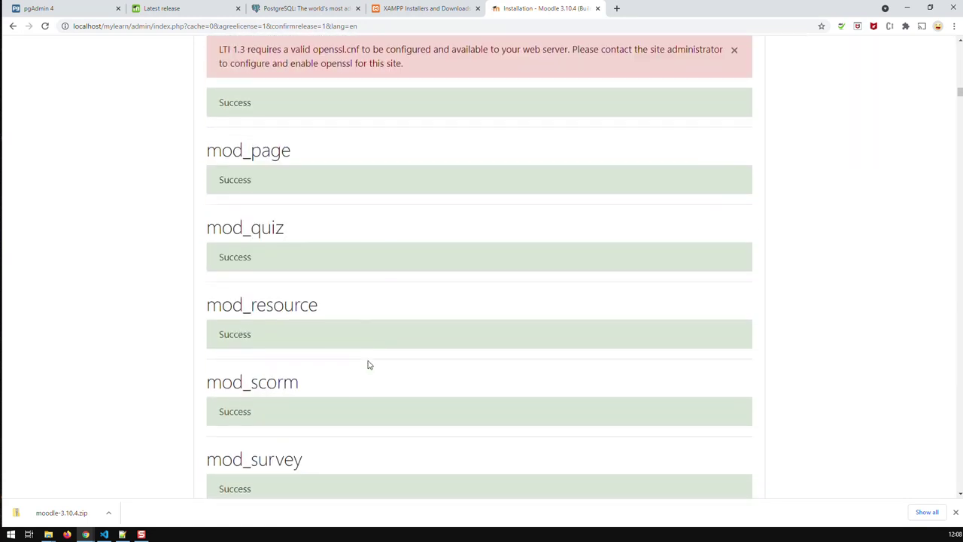
scroll(368, 365, up, 1)
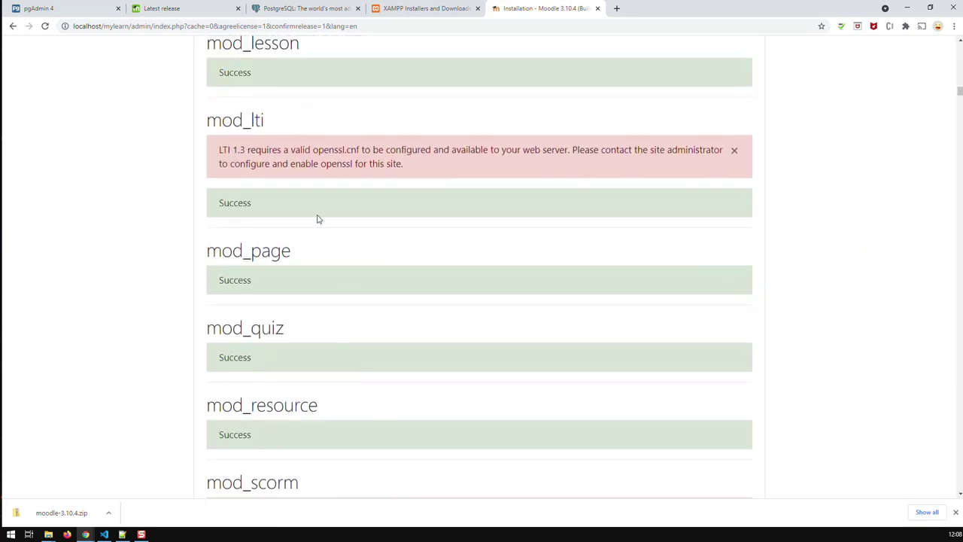
scroll(369, 222, down, 14)
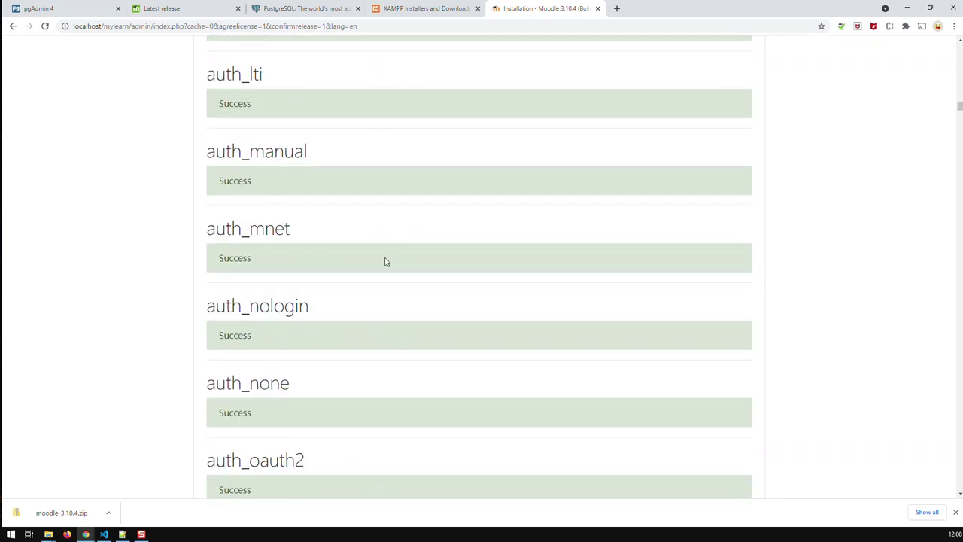
scroll(385, 262, down, 11)
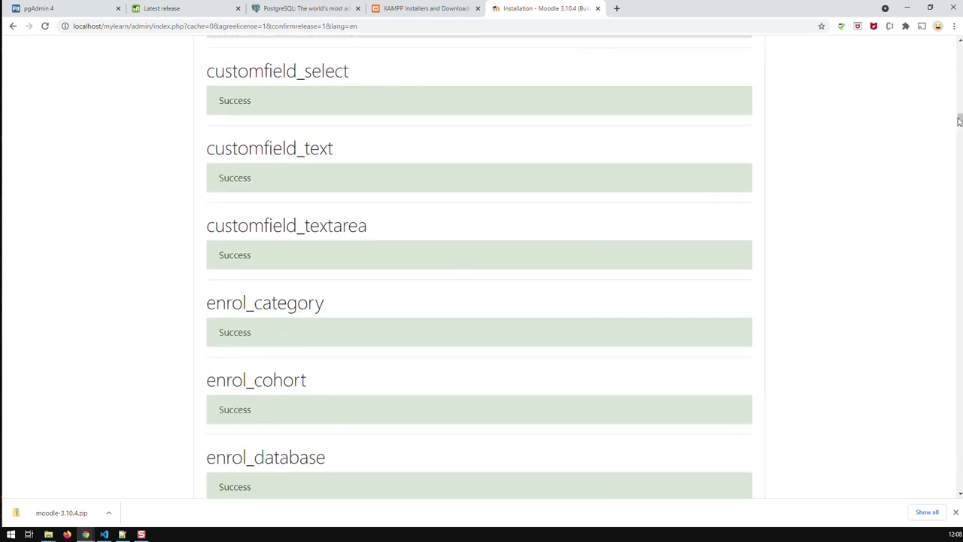
drag(959, 121, 959, 488)
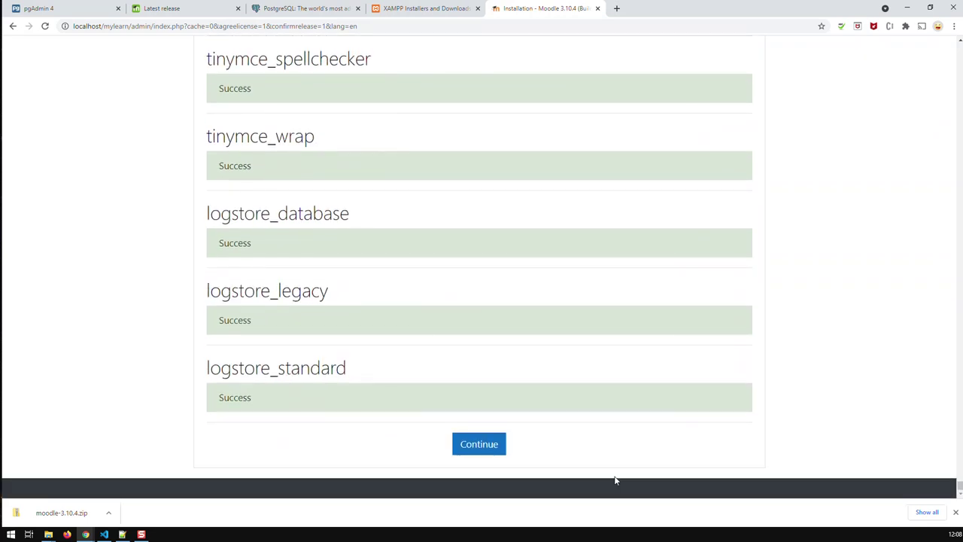
Move past the plugin installation and set a new admin account password.
click(480, 444)
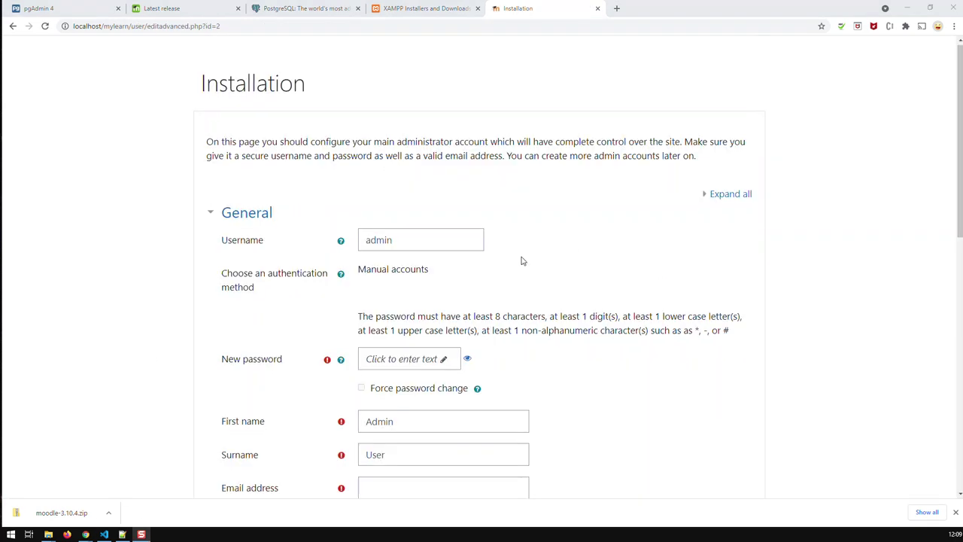
scroll(521, 259, down, 1)
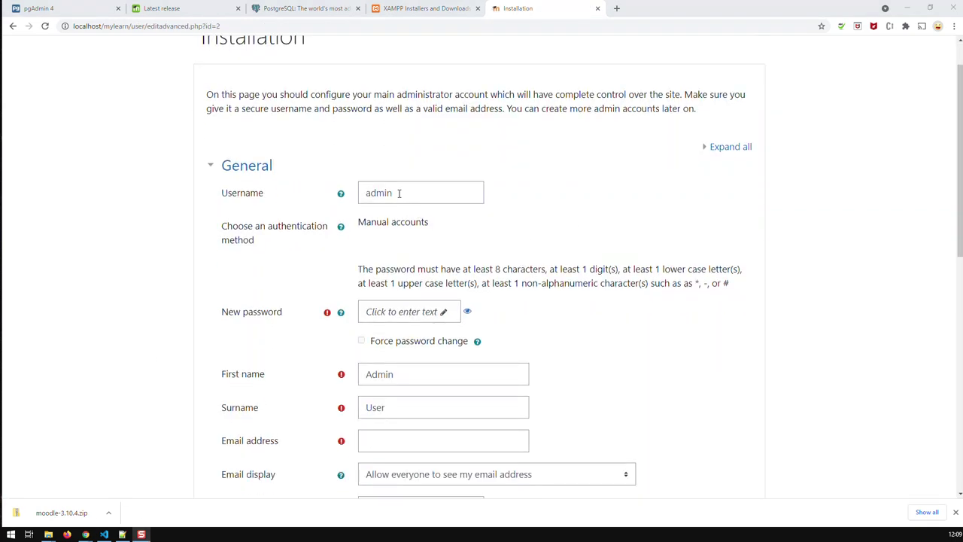
click(404, 314)
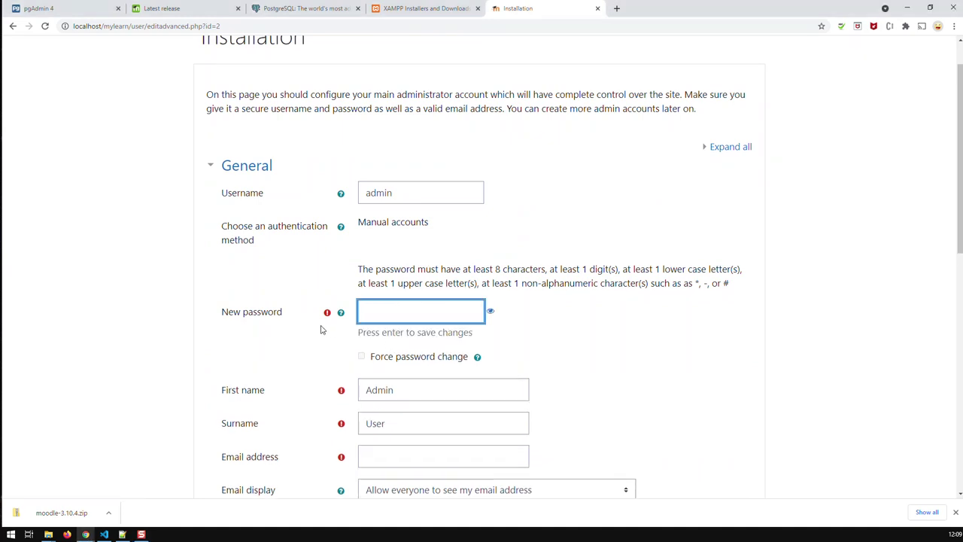
text(•••)
key(BackSpace)
key(BackSpace)
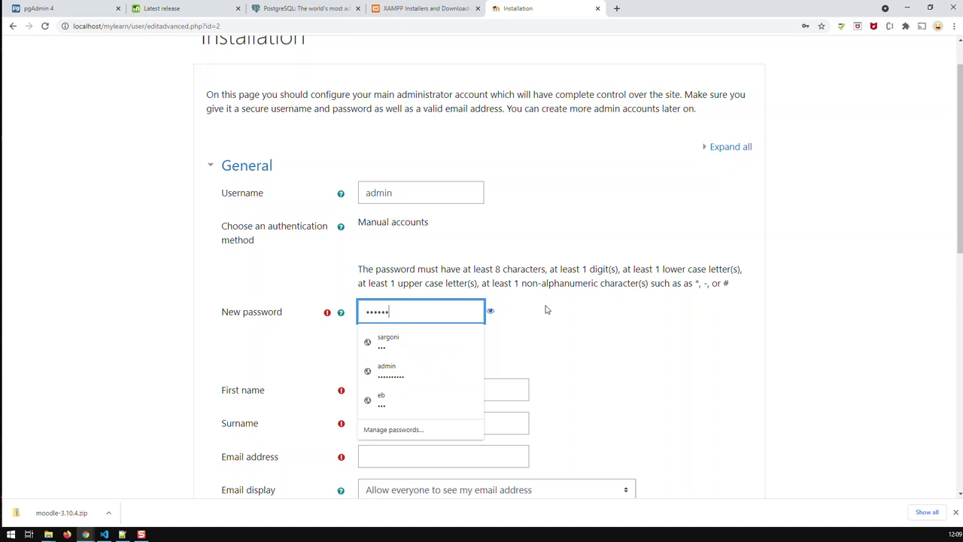
text(•••••)
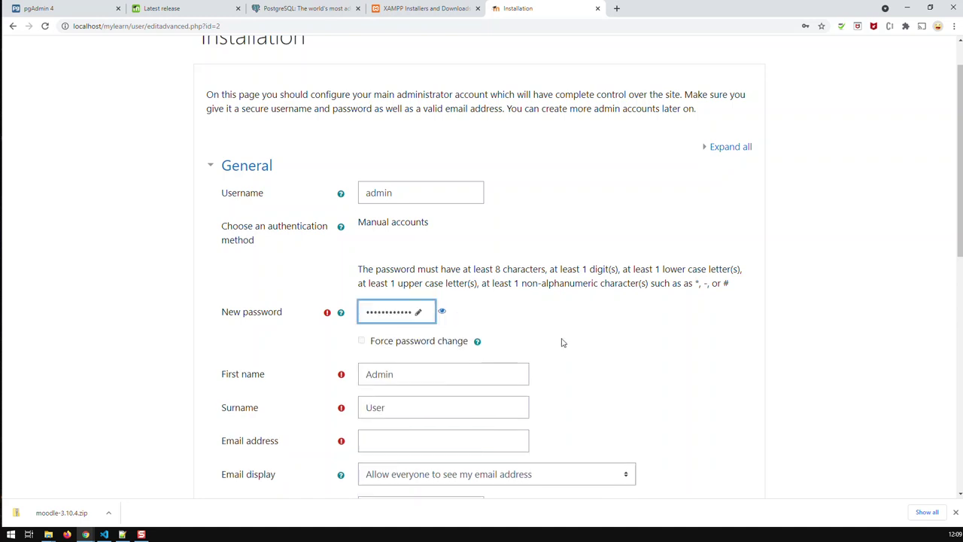
key(Return)
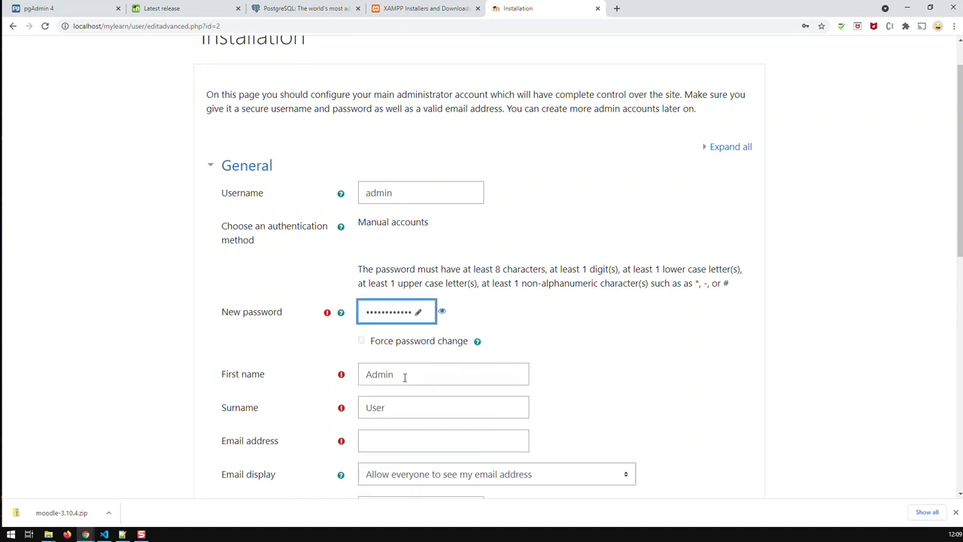
Set the admin username to mylearn_admin and fill in first name, surname and e-mail.
double_click(401, 195)
text(my)
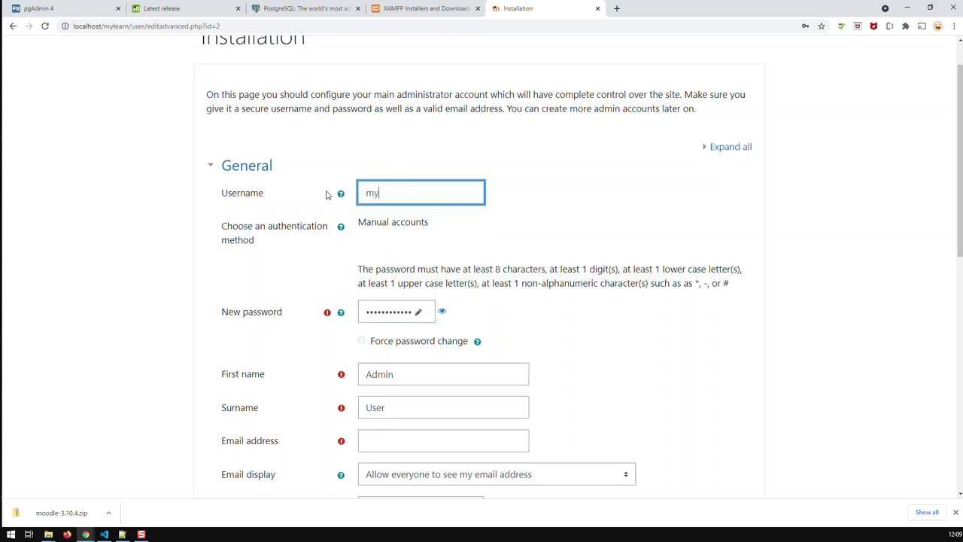
text(learn_admin)
double_click(397, 378)
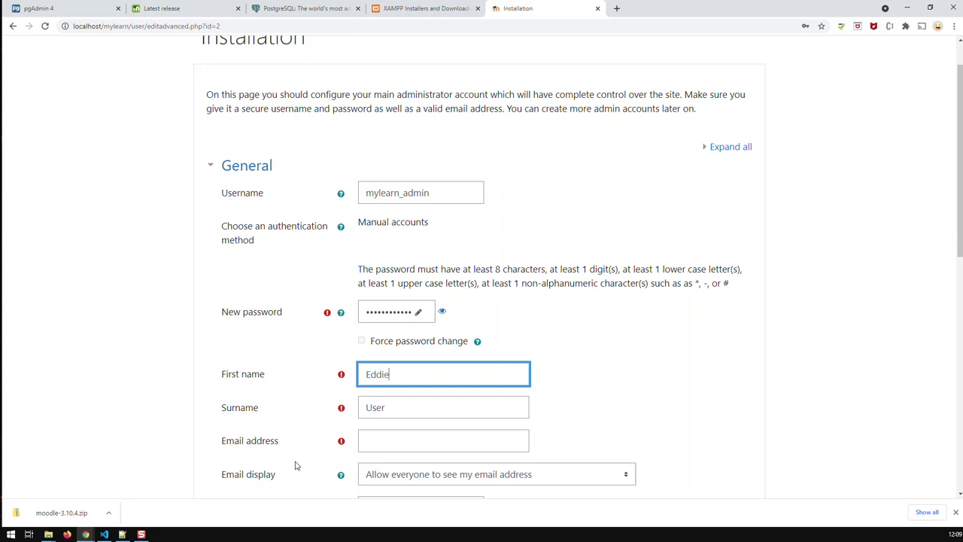
double_click(398, 405)
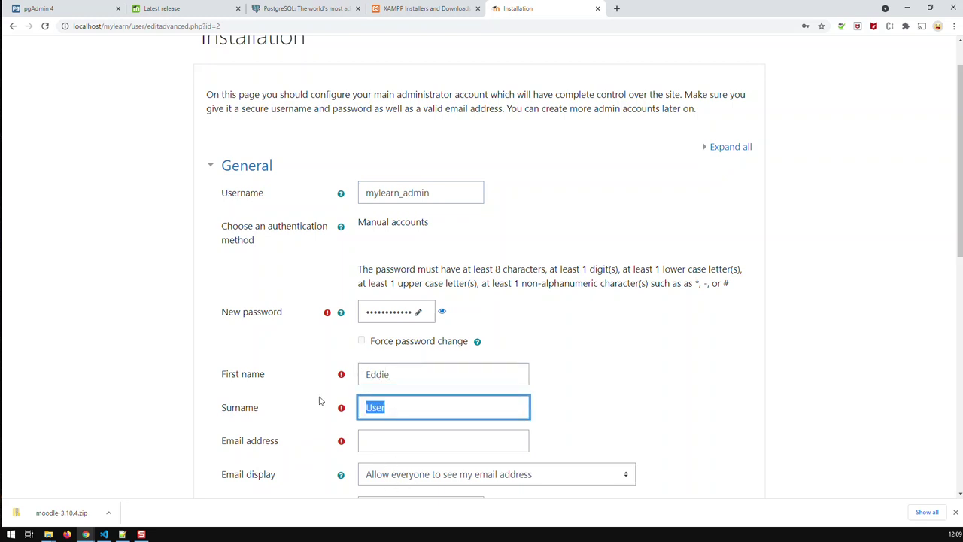
click(386, 442)
scroll(395, 443, down, 2)
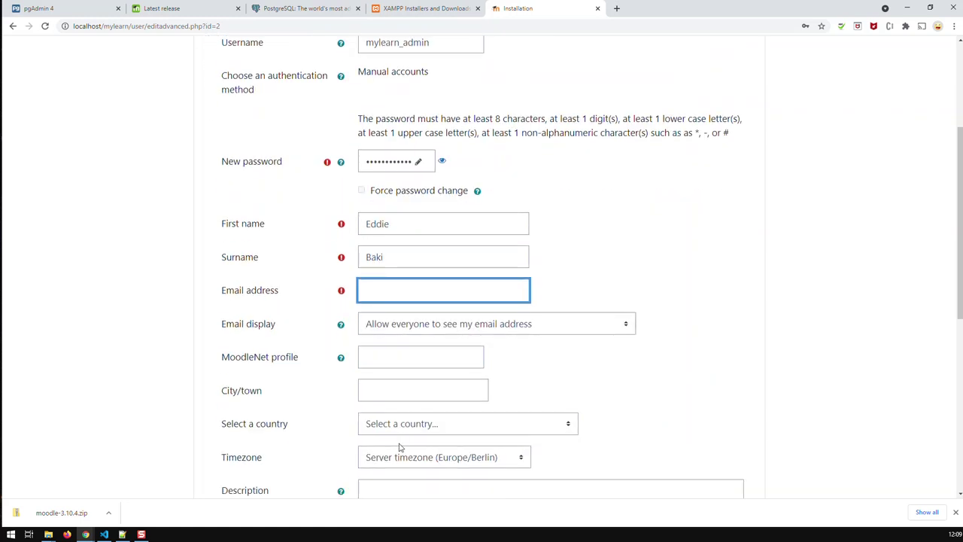
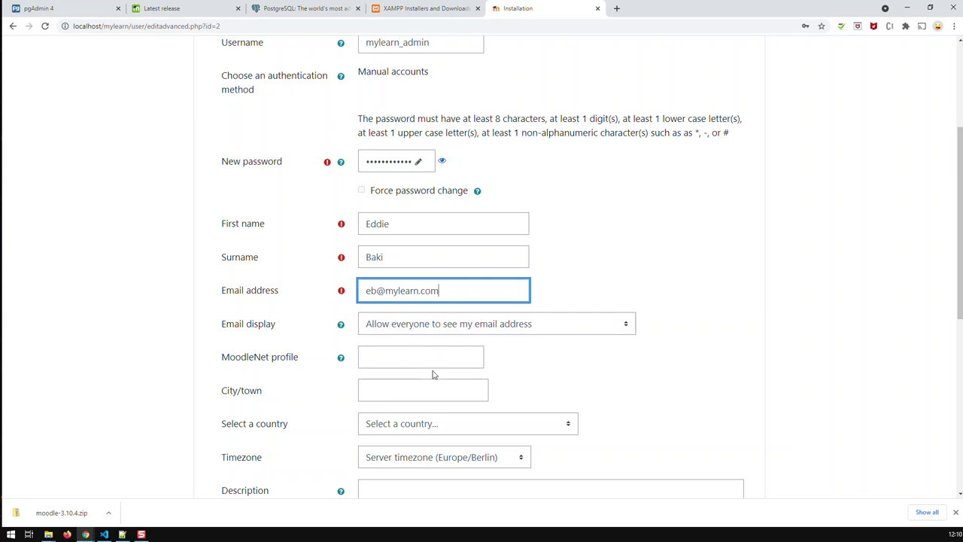
Set the administrator's country to Germany.
scroll(432, 365, down, 3)
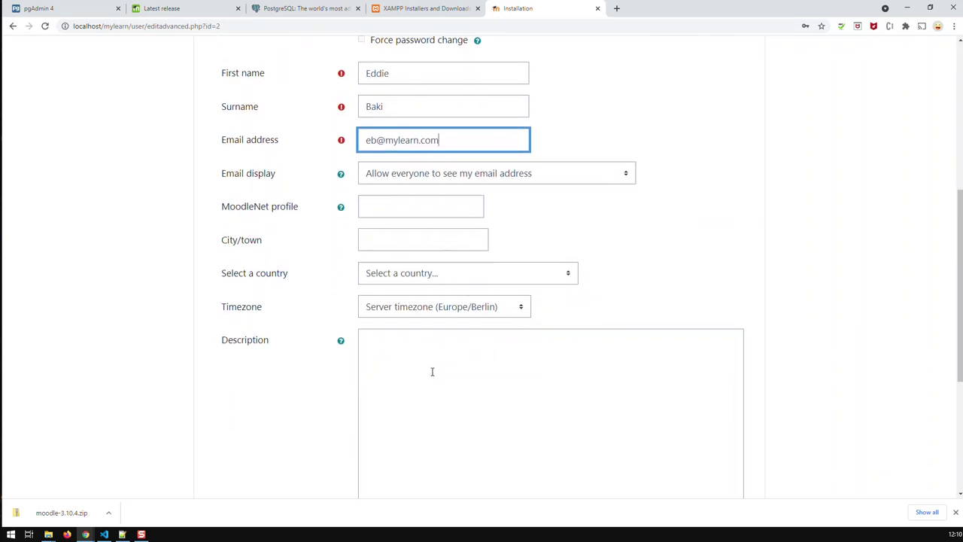
click(434, 277)
scroll(432, 233, down, 20)
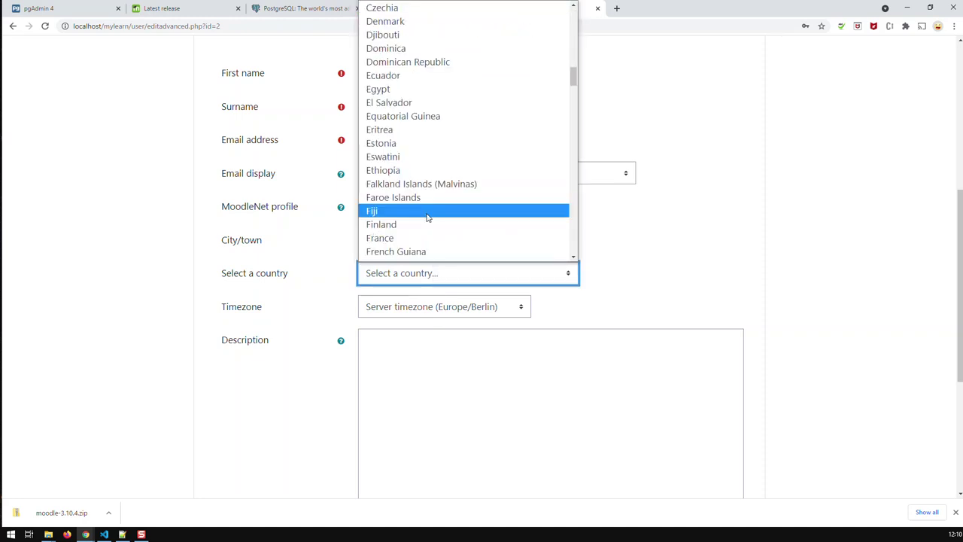
scroll(433, 217, down, 5)
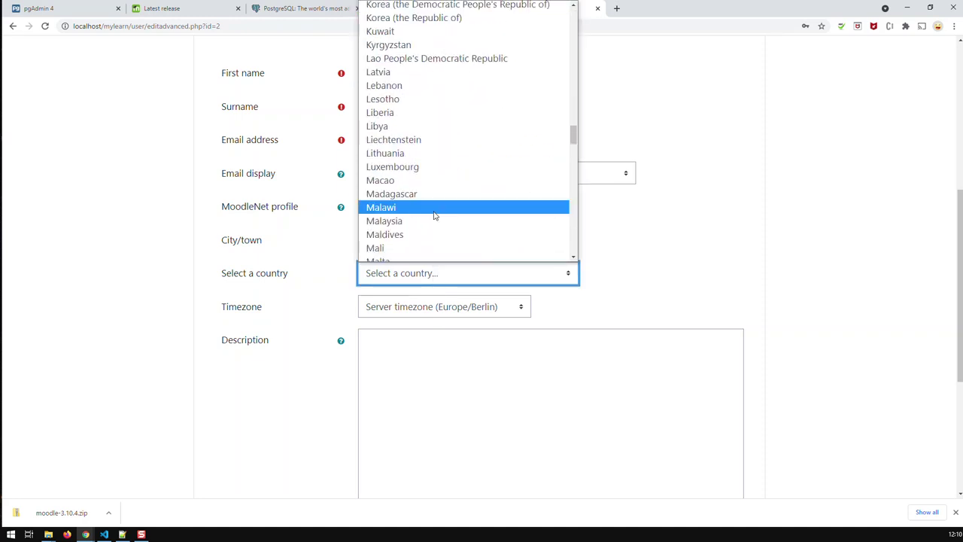
scroll(434, 214, up, 6)
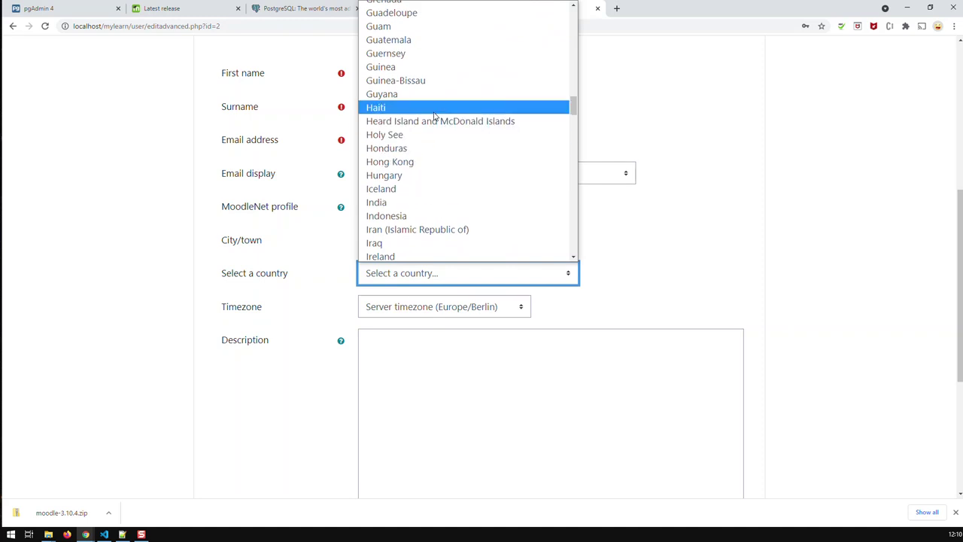
scroll(434, 113, up, 2)
click(427, 33)
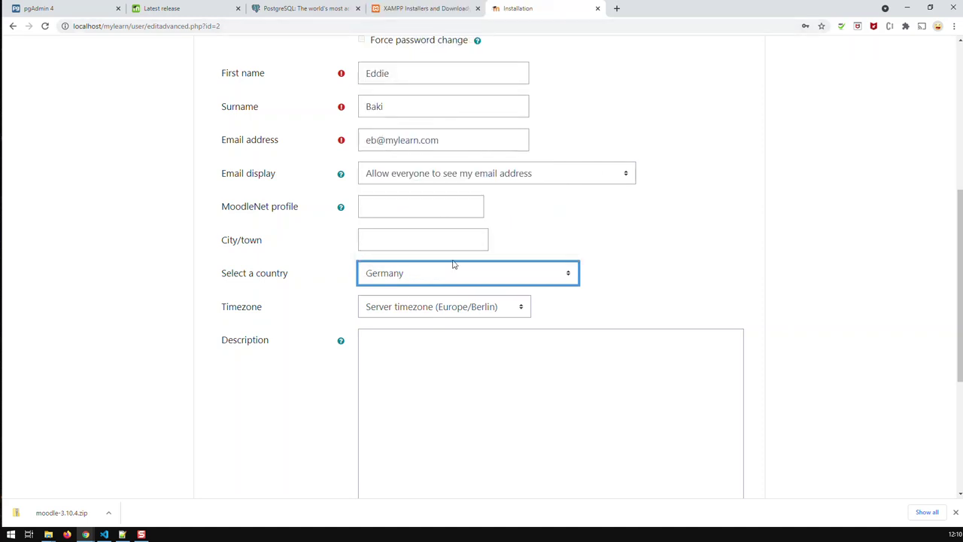
Expand the Optional and Additional names sections and scroll to the form's bottom.
scroll(456, 327, down, 4)
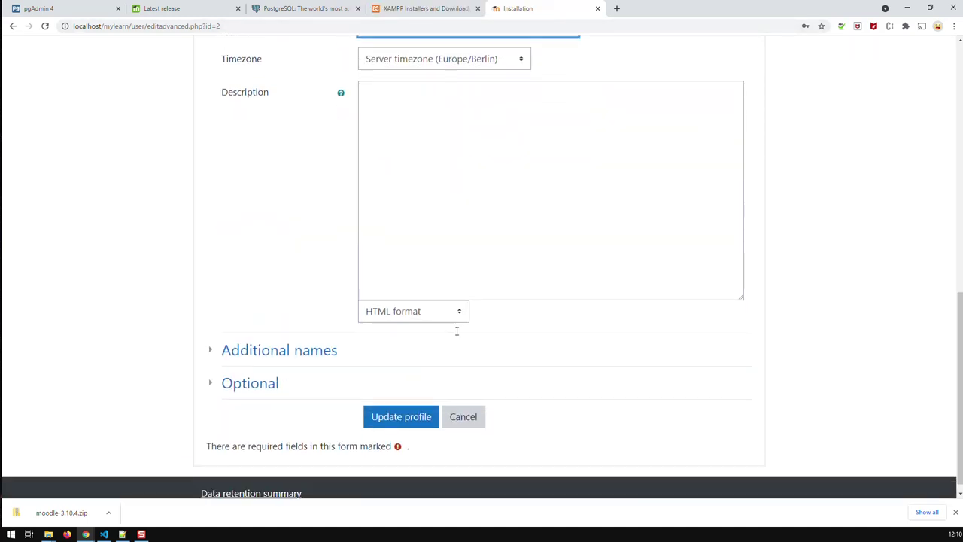
click(214, 370)
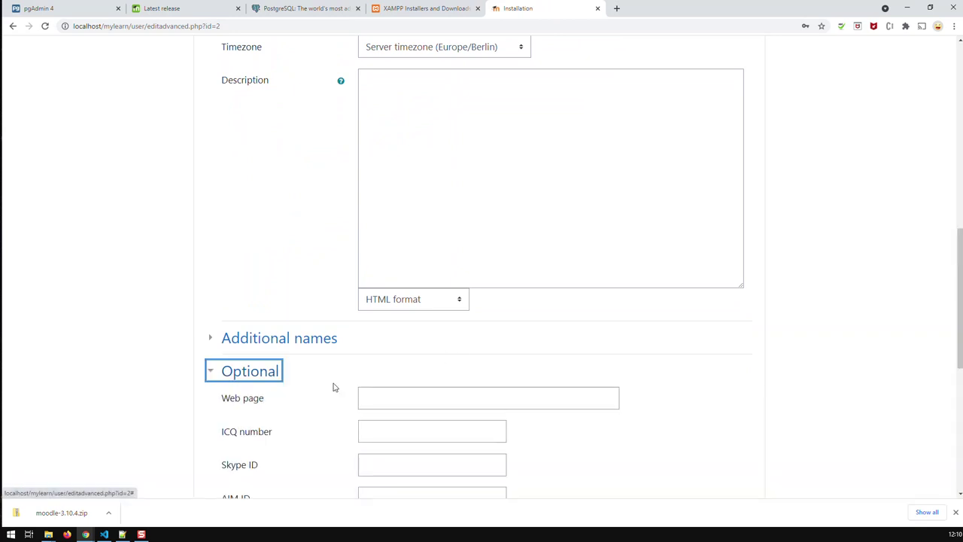
scroll(334, 387, down, 2)
click(226, 190)
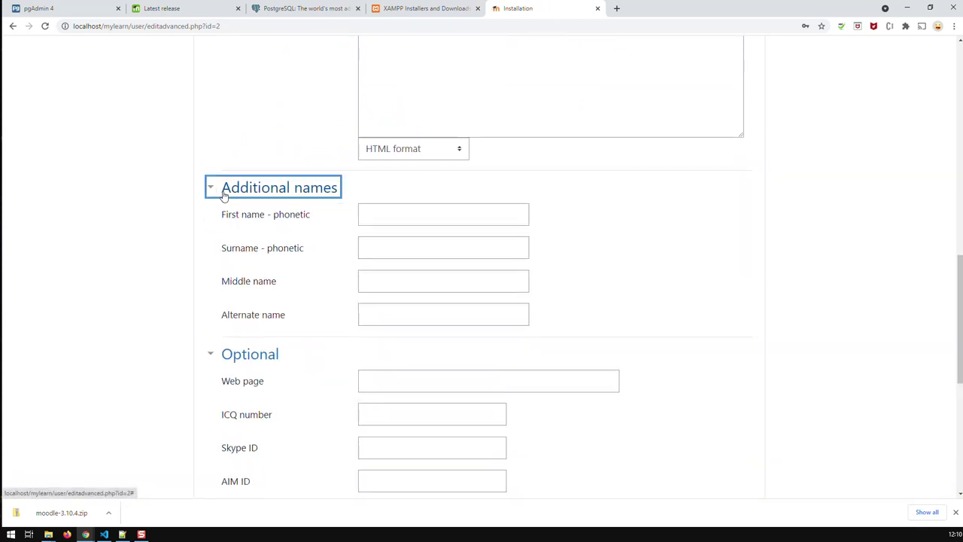
scroll(256, 316, down, 1)
scroll(262, 322, down, 4)
scroll(270, 324, up, 8)
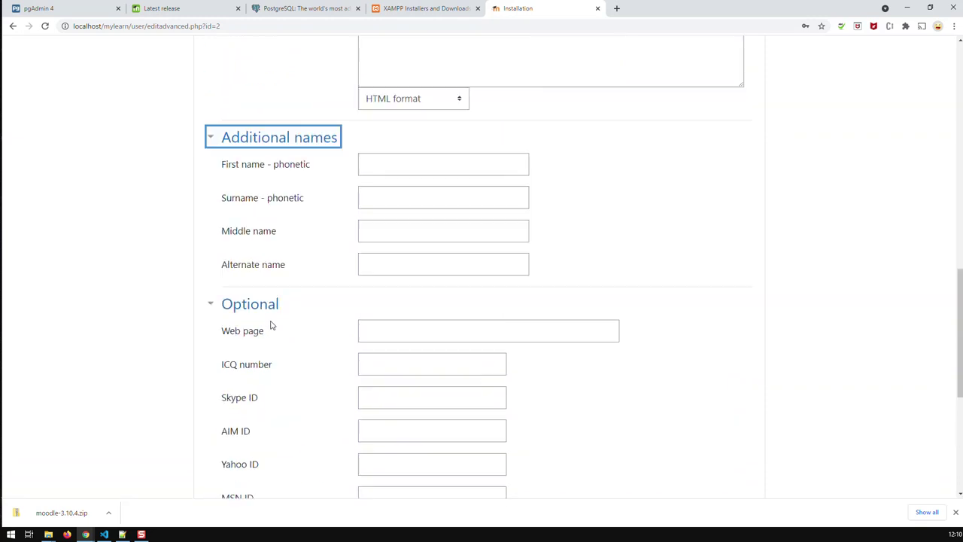
scroll(277, 323, up, 6)
scroll(331, 331, down, 1)
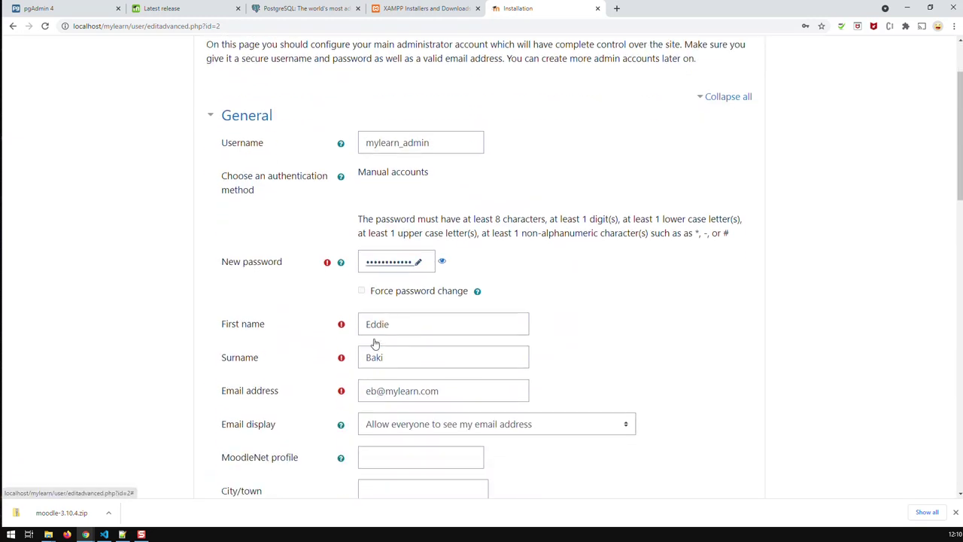
scroll(542, 376, down, 1)
scroll(553, 376, down, 1)
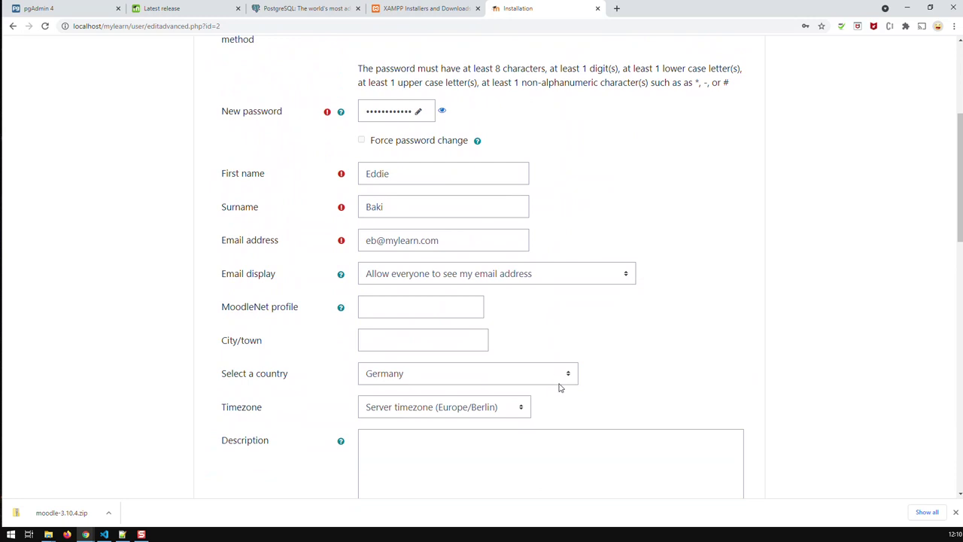
scroll(559, 381, down, 1)
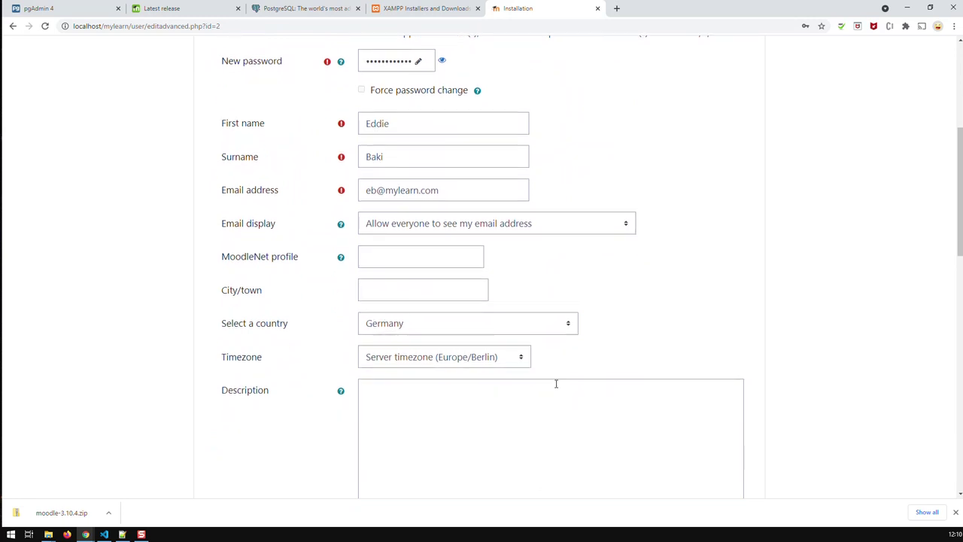
scroll(556, 384, down, 3)
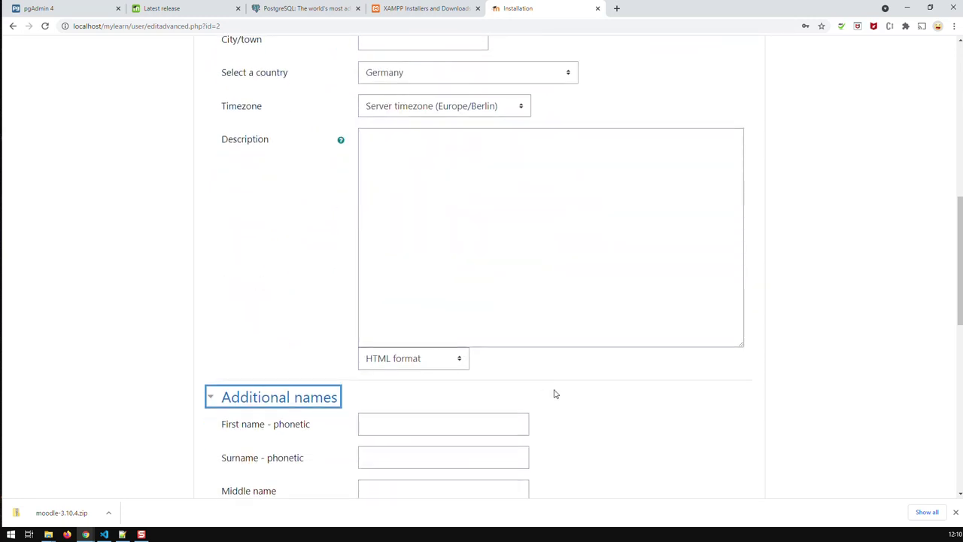
scroll(555, 394, down, 2)
scroll(553, 391, down, 4)
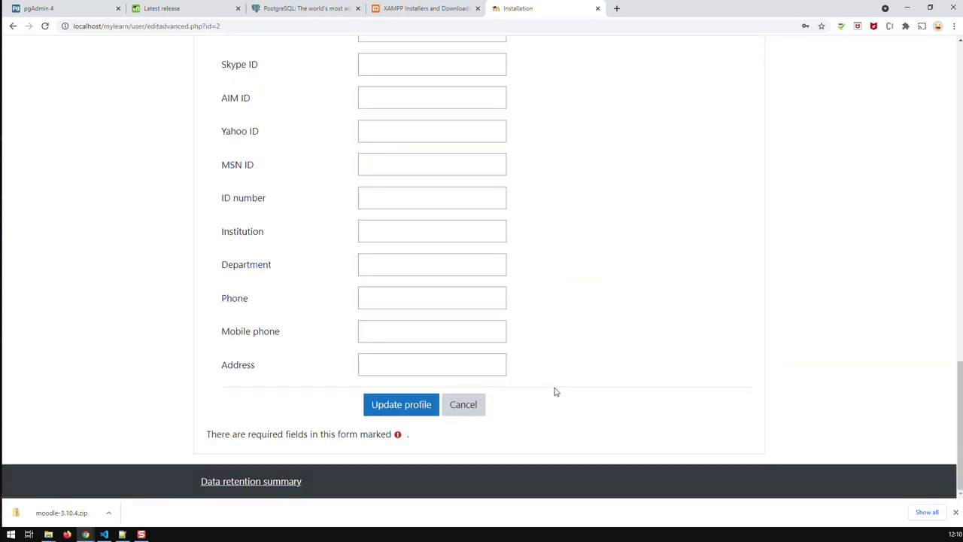
Submit the administrator account form with Update profile.
click(399, 408)
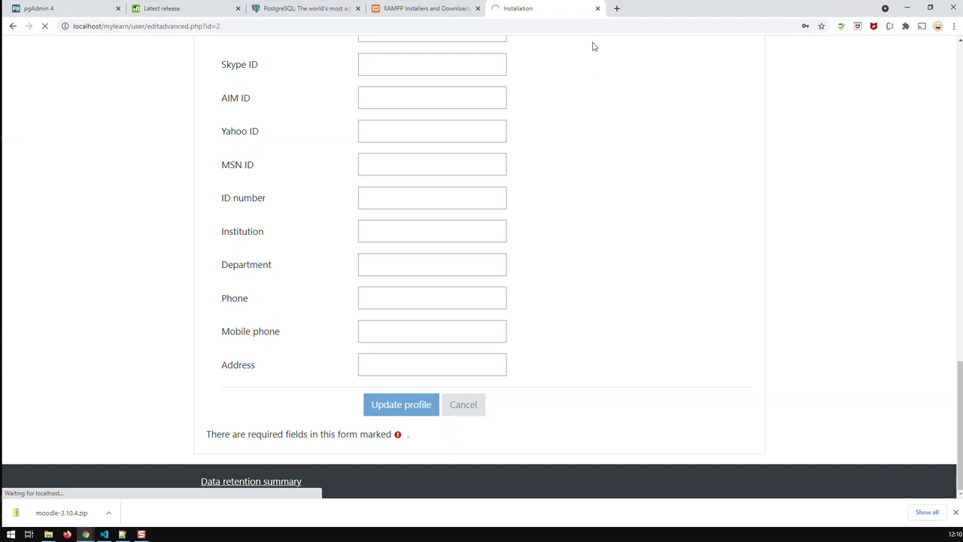
In pgAdmin 4, refresh the Tables group under the mylearn database's public schema.
click(54, 10)
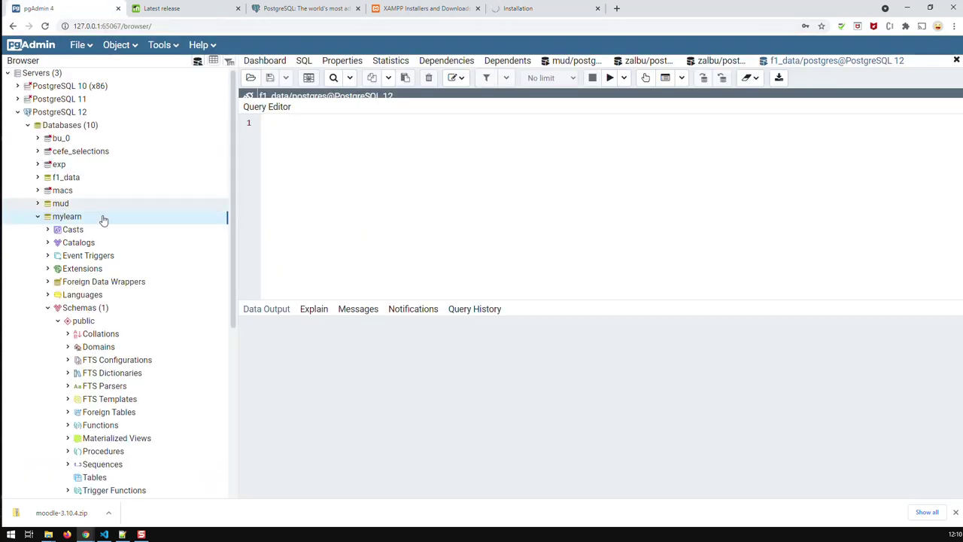
scroll(108, 284, down, 3)
scroll(107, 284, down, 2)
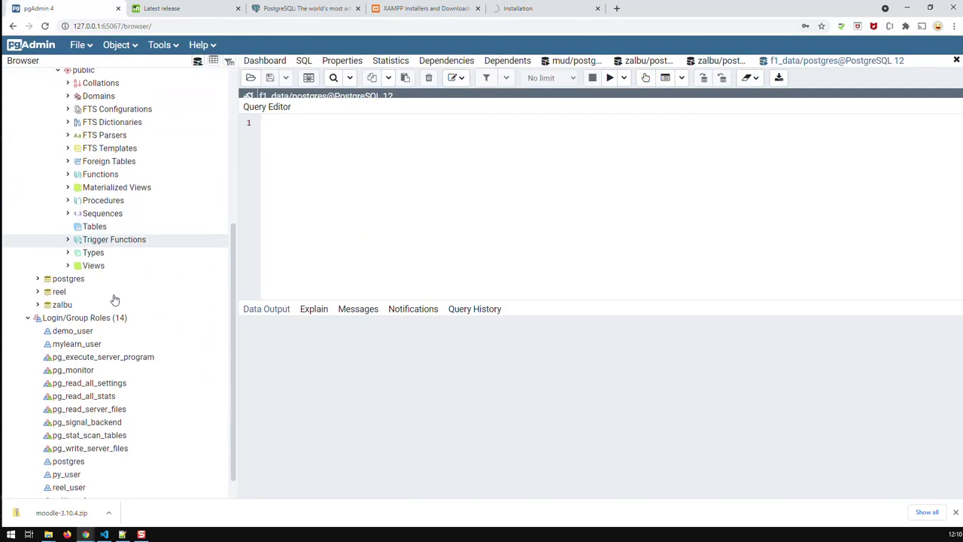
click(80, 228)
right_click(79, 231)
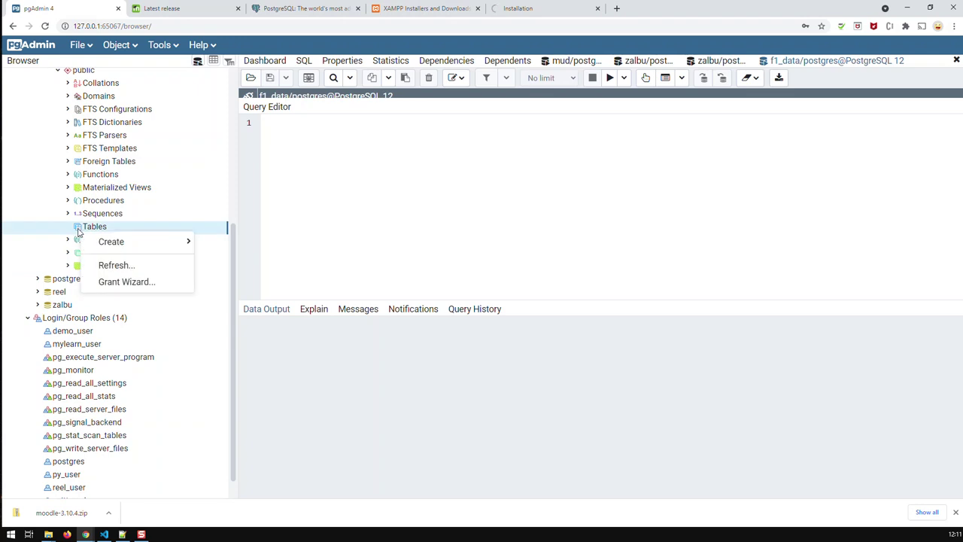
click(106, 265)
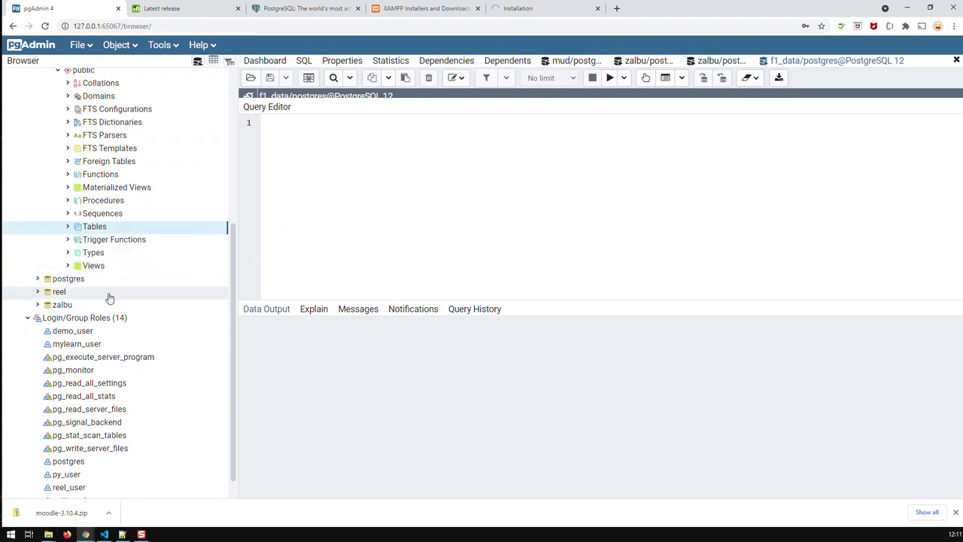
Expand the mylearn Tables list and scroll through the 434 myl_ tables.
click(65, 229)
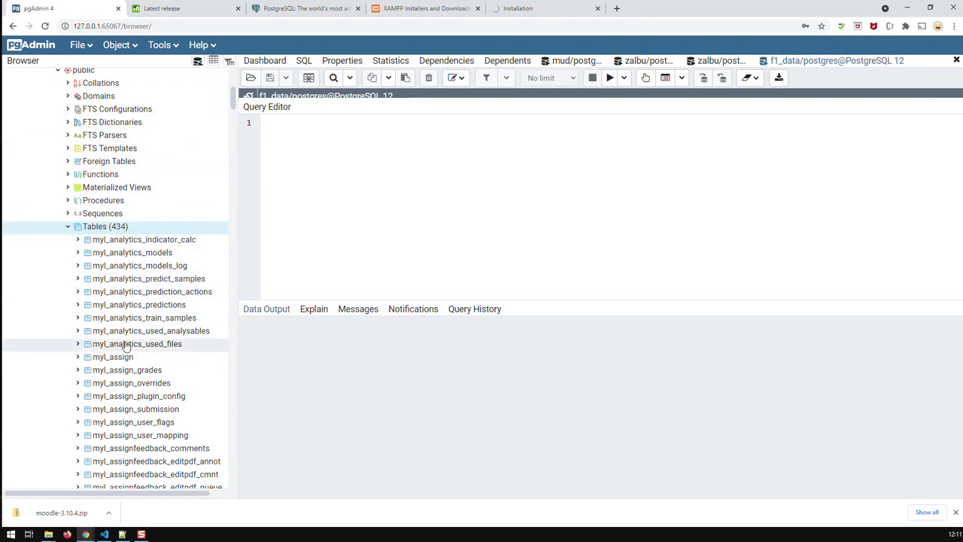
scroll(119, 324, down, 10)
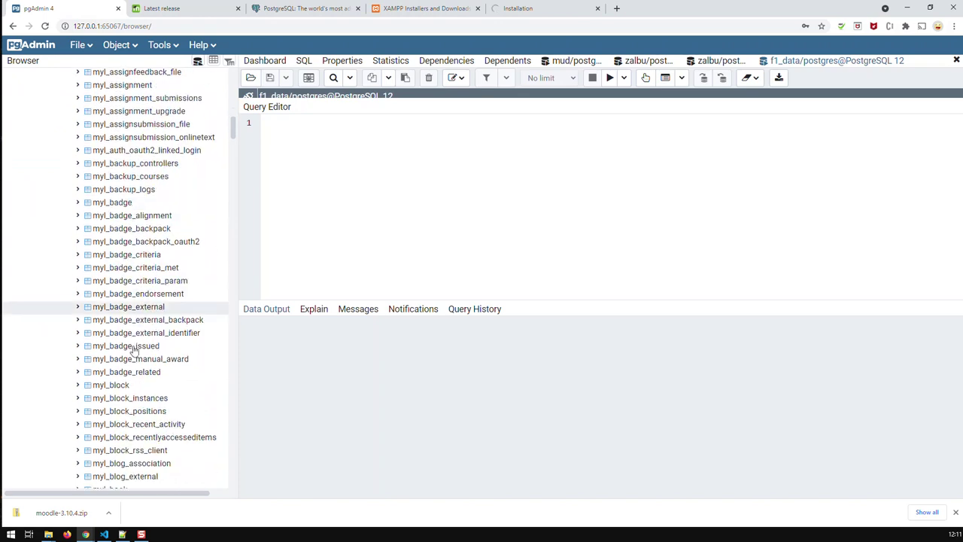
scroll(134, 353, down, 18)
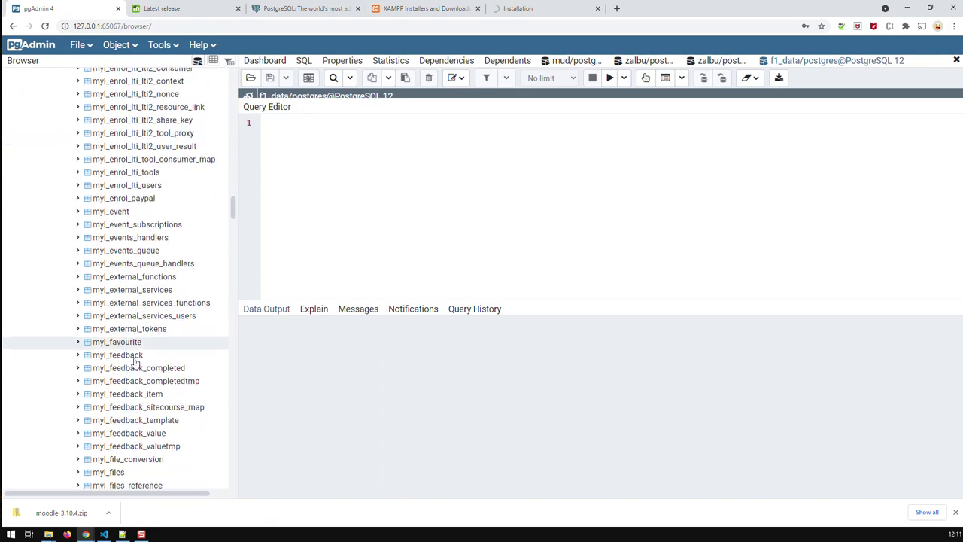
scroll(136, 368, down, 20)
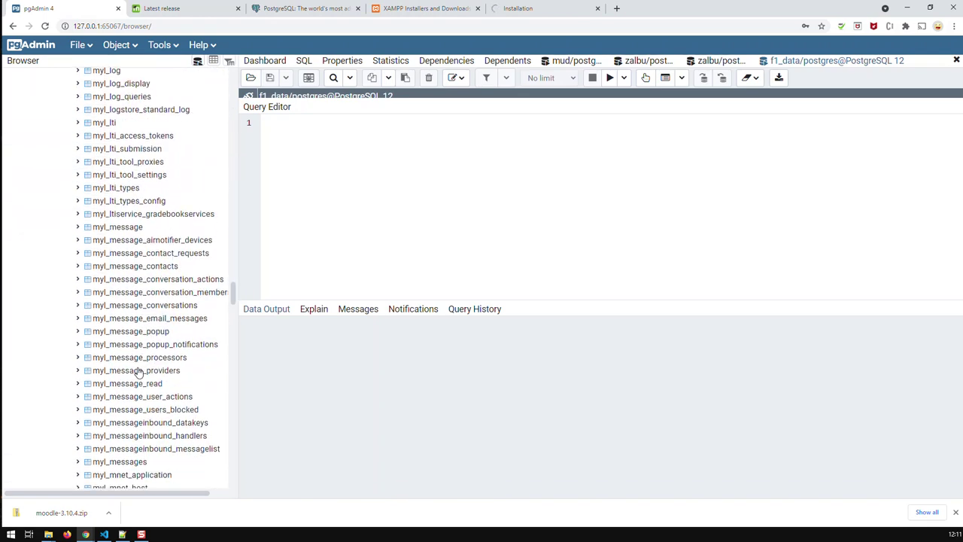
scroll(139, 371, down, 20)
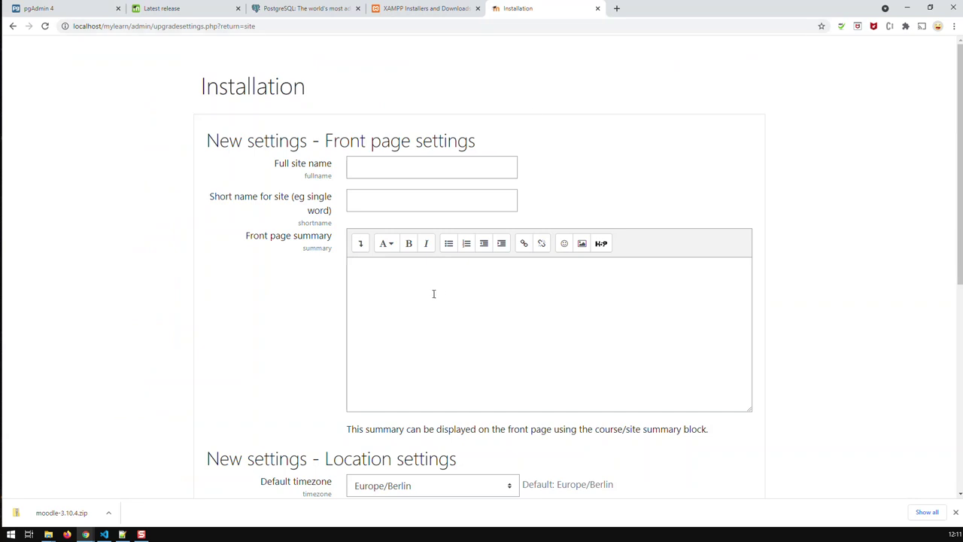
Enter MyLearn as both the full and short site name and save the front page settings.
click(393, 168)
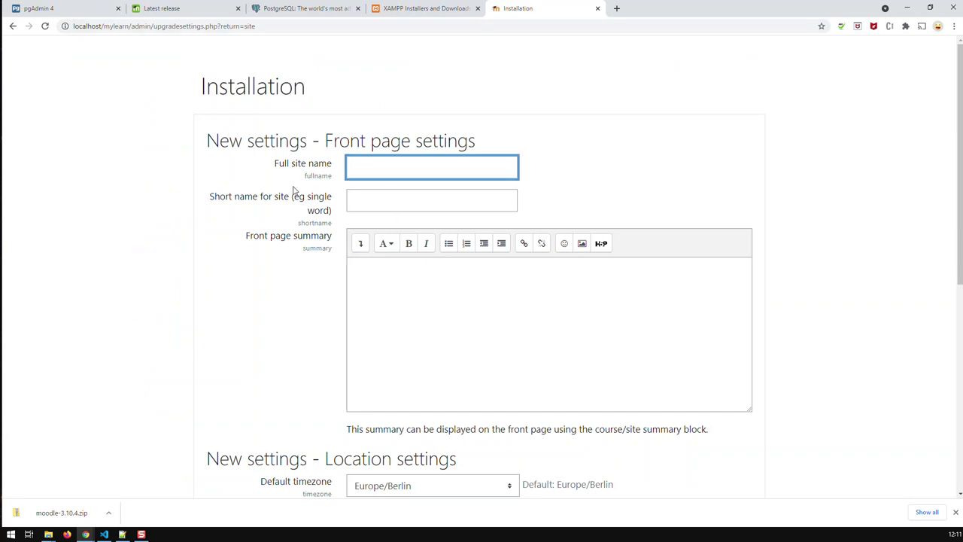
text(MyLearnin)
key(BackSpace)
key(BackSpace)
key(BackSpace)
text(n)
key(Tab)
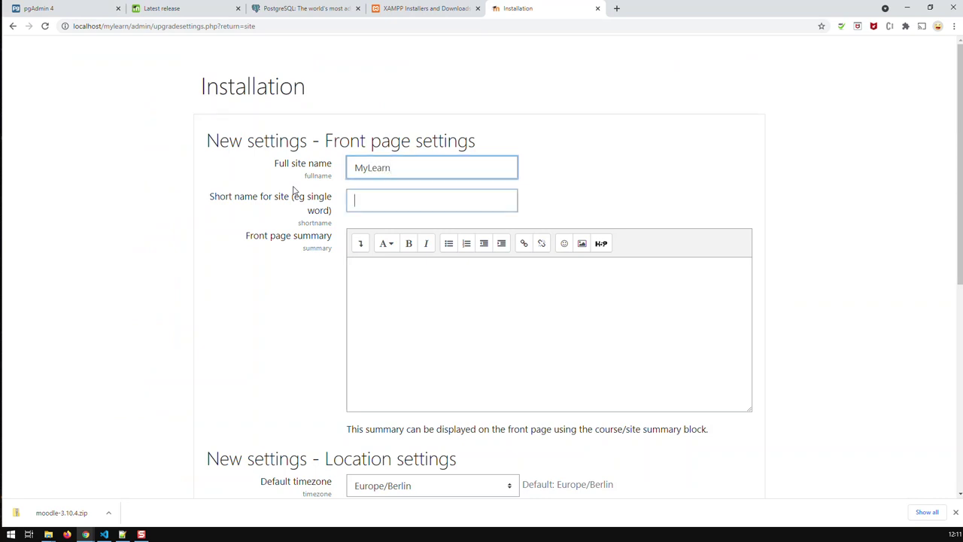
text(MyLearn)
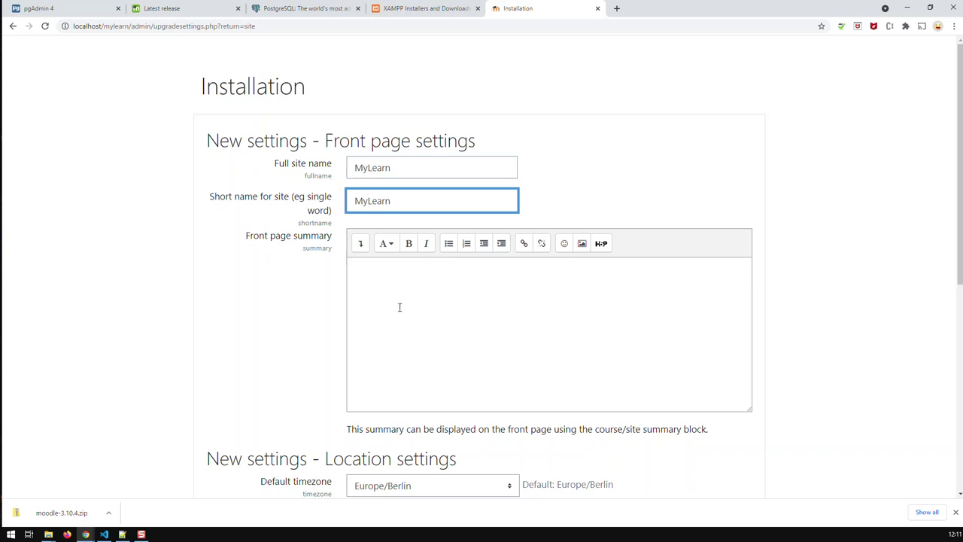
scroll(398, 308, down, 4)
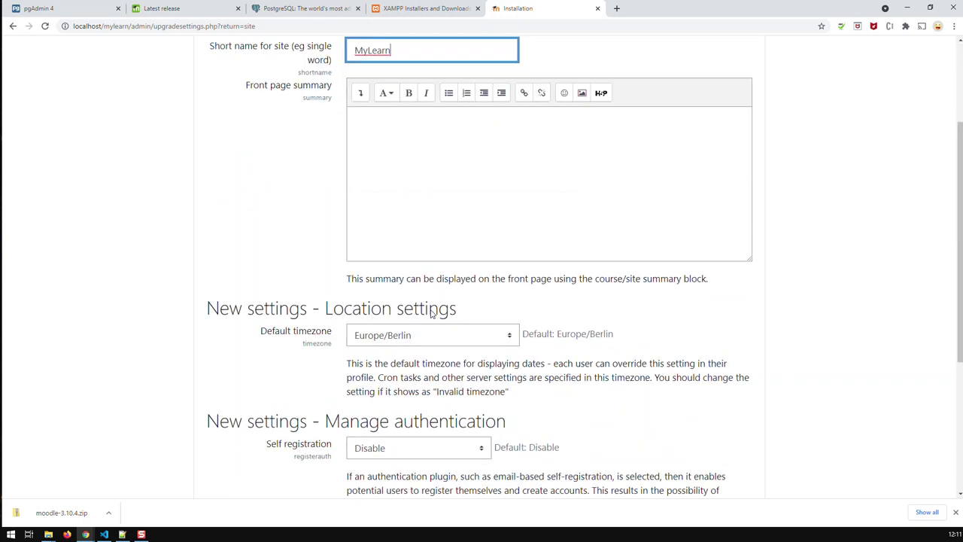
scroll(467, 331, down, 2)
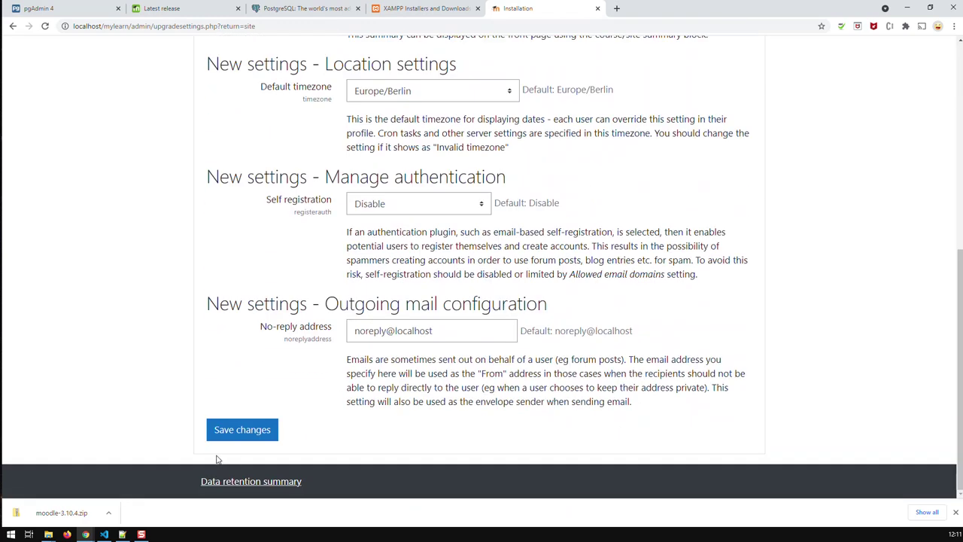
click(262, 436)
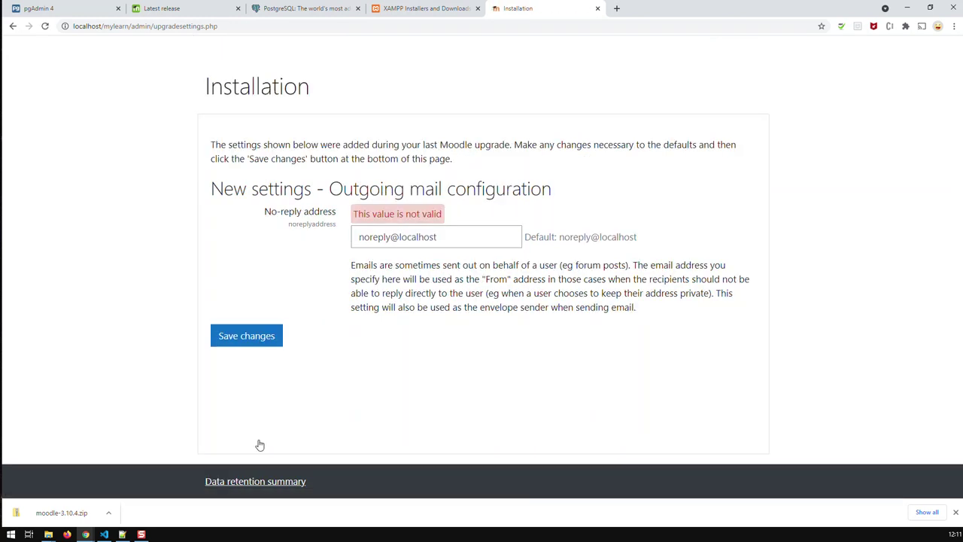
Change the no-reply address domain from localhost to mylearn.com and save the settings.
click(447, 237)
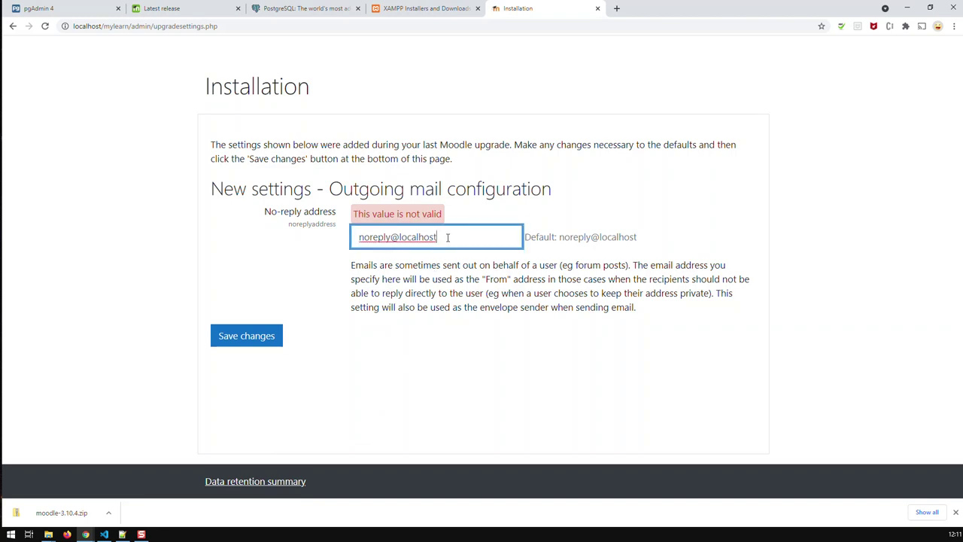
key(BackSpace)
key(BackSpace)
key(BackSpace)
key(BackSpace)
key(BackSpace)
key(BackSpace)
key(BackSpace)
key(BackSpace)
key(BackSpace)
text(exaple)
key(BackSpace)
key(BackSpace)
key(BackSpace)
key(BackSpace)
key(BackSpace)
key(BackSpace)
text(mylearn.com)
click(259, 339)
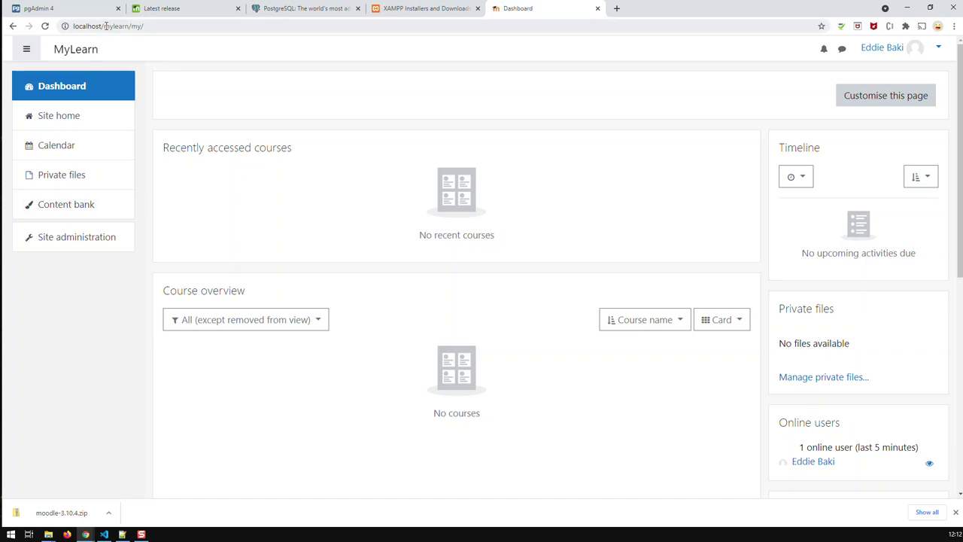
Select the localhost part of the dashboard URL in the address bar.
drag(103, 25, 73, 26)
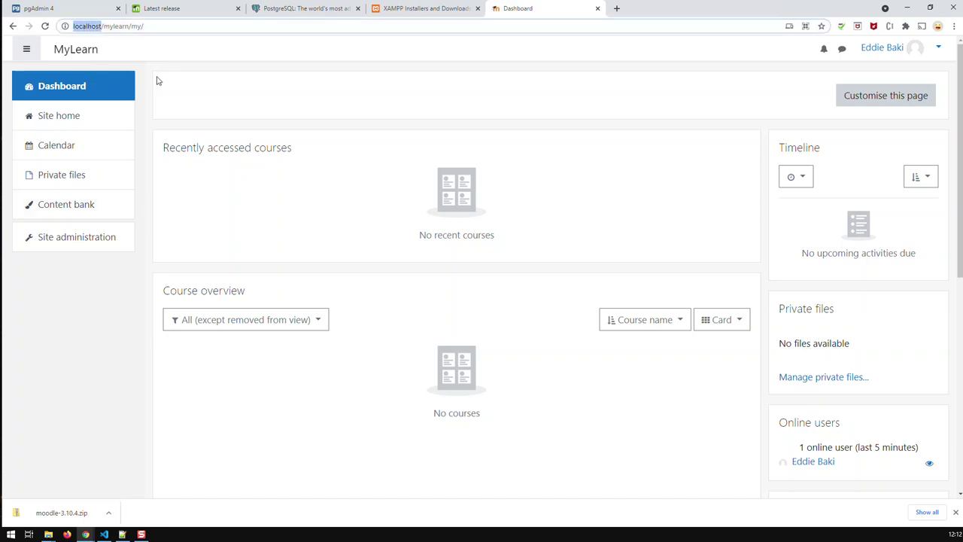